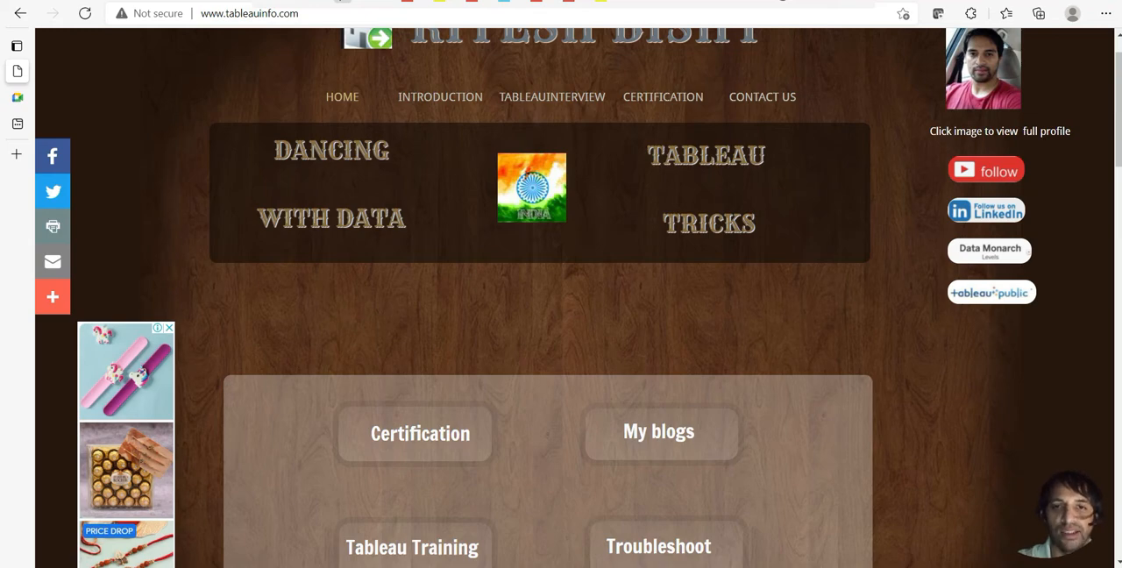
Step: Switch to Tableau and create a calculated field from Order Date, moving its editor clear for writing the formula
key("alt+Tab")
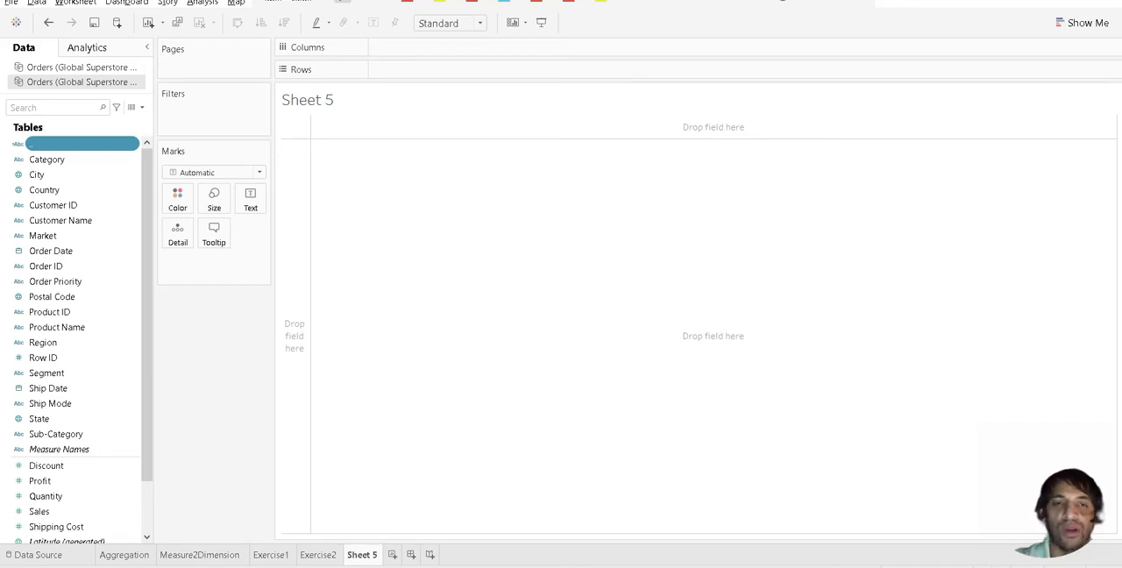
right_click(44, 255)
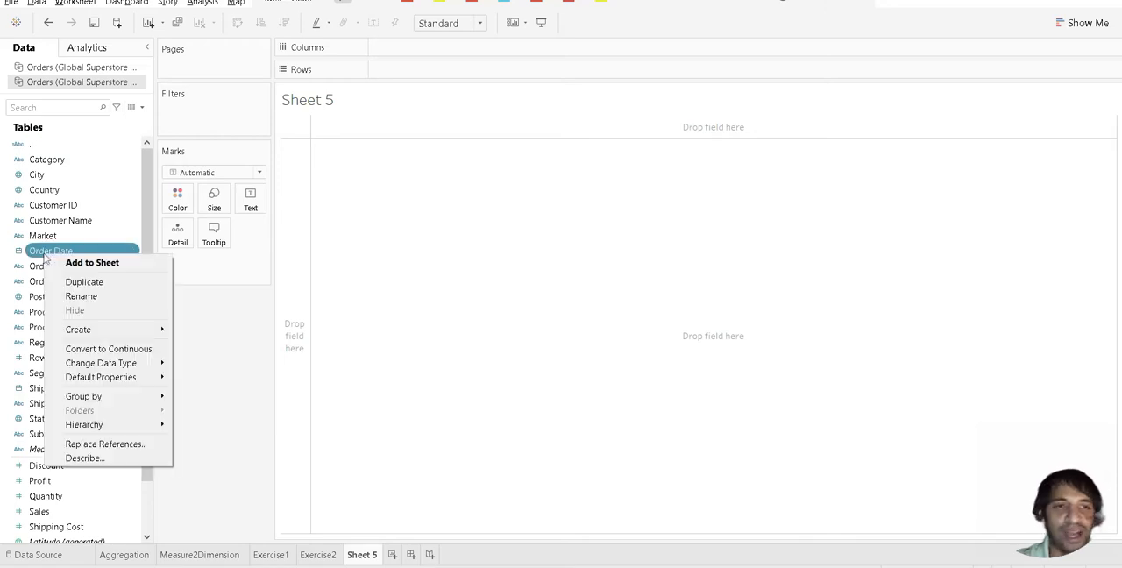
mouse_move(107, 334)
left_click(208, 338)
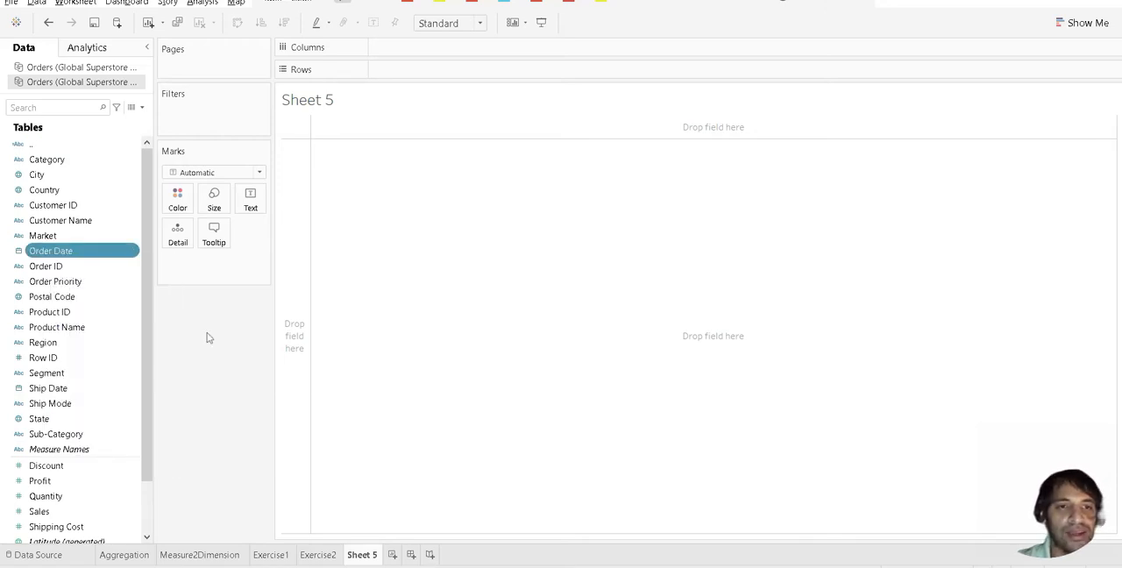
left_click_drag(454, 221, 596, 216)
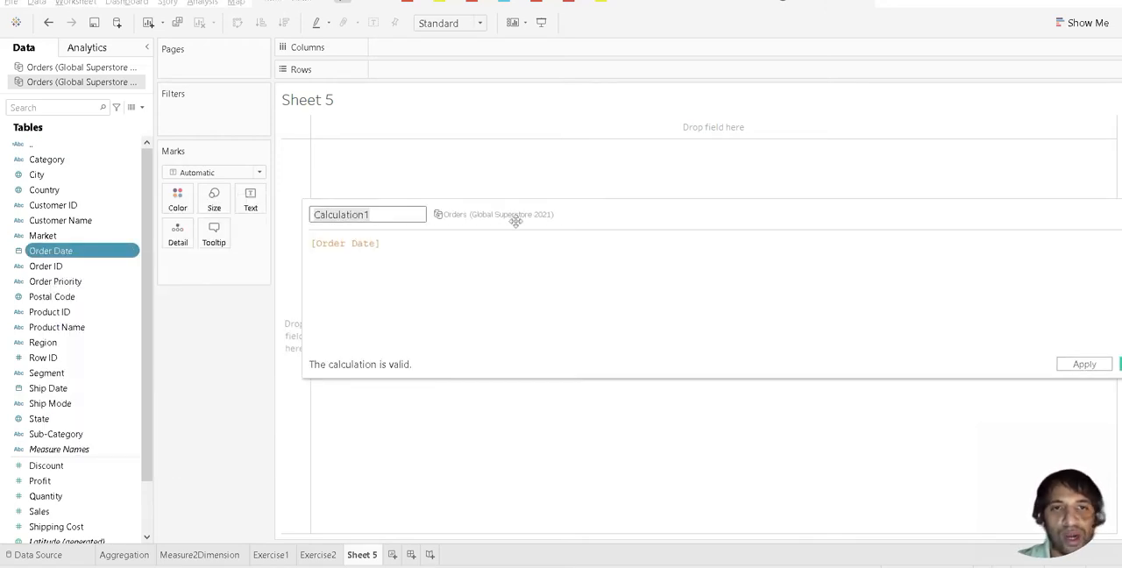
left_click_drag(514, 220, 388, 131)
Step: Begin the formula with IF DATEDIFF('year',[Order Date],today())=0, reusing the existing Order Date reference as the start date
left_click(185, 155)
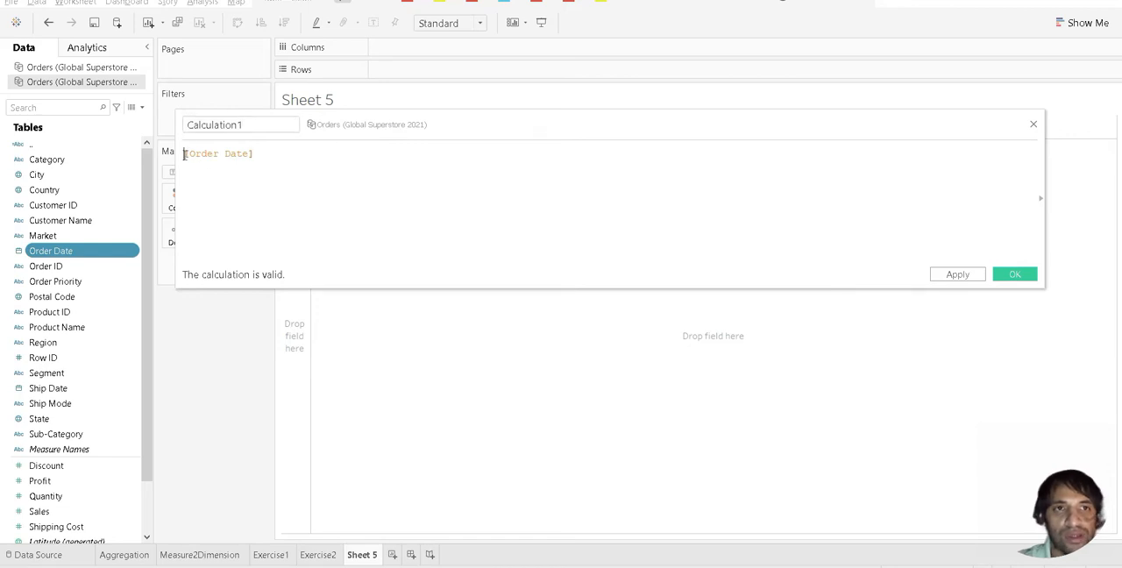
type("IF ")
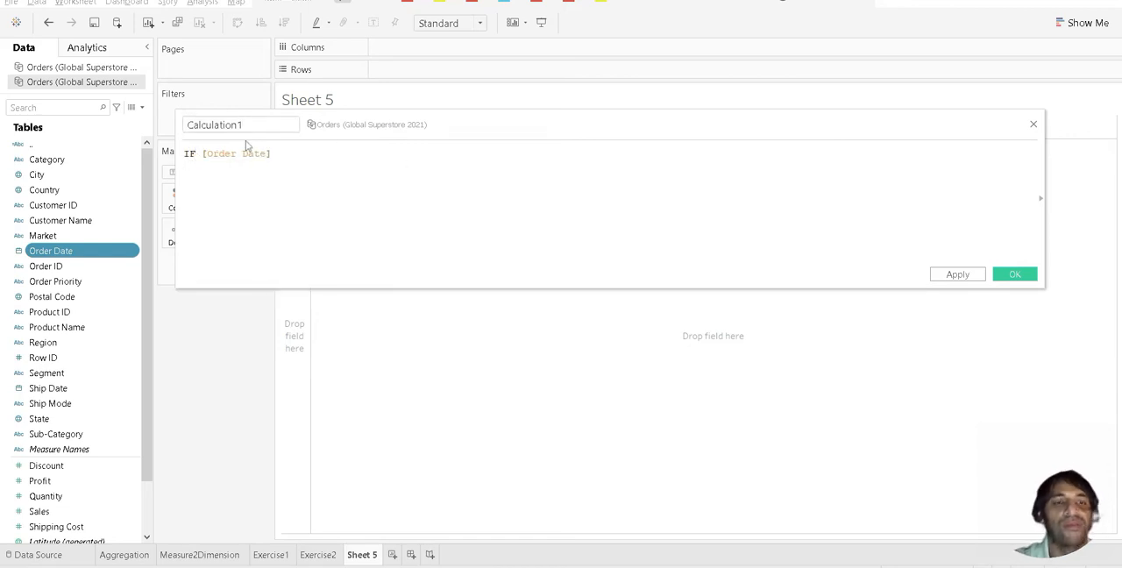
type("DATE")
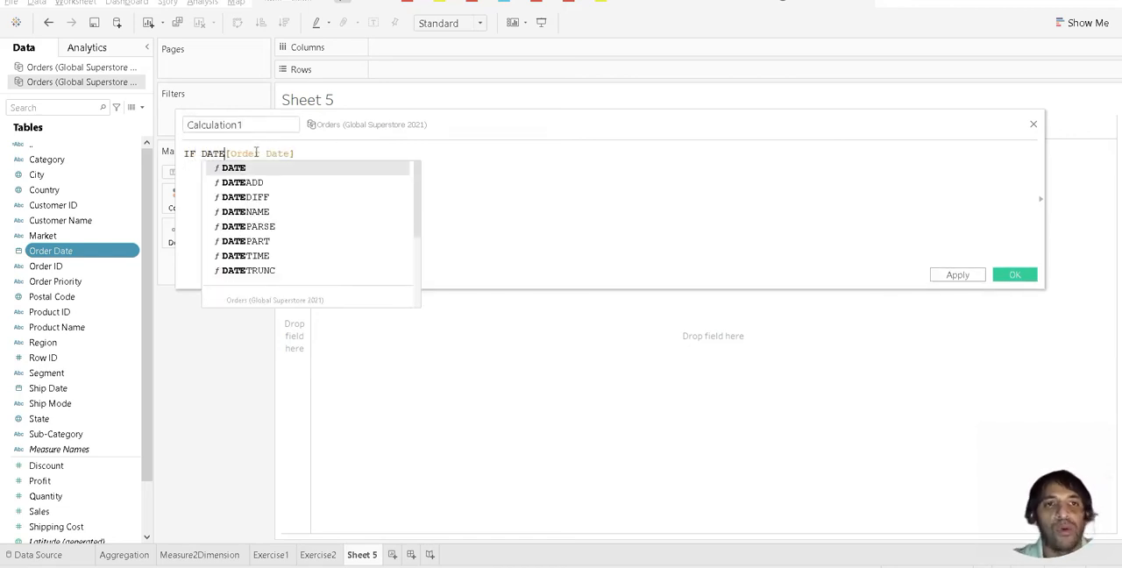
left_click(258, 198)
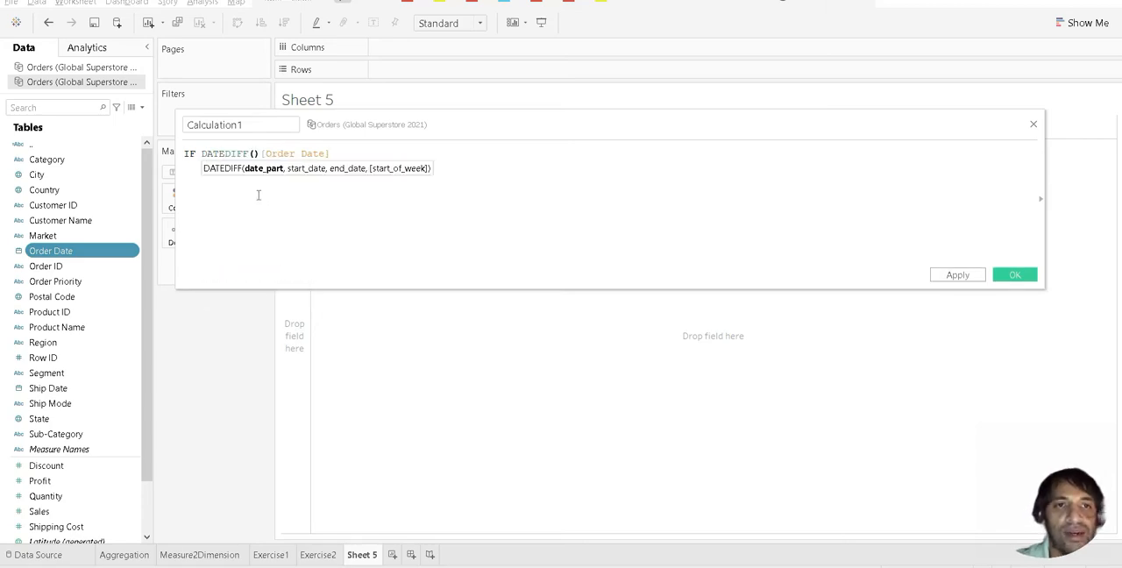
type("'")
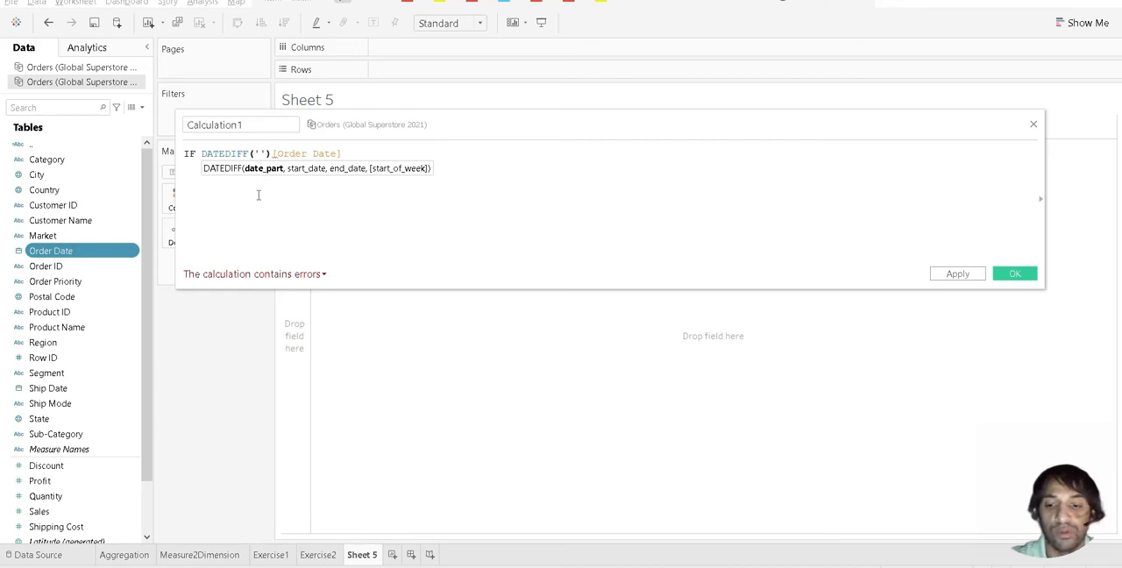
type("year'")
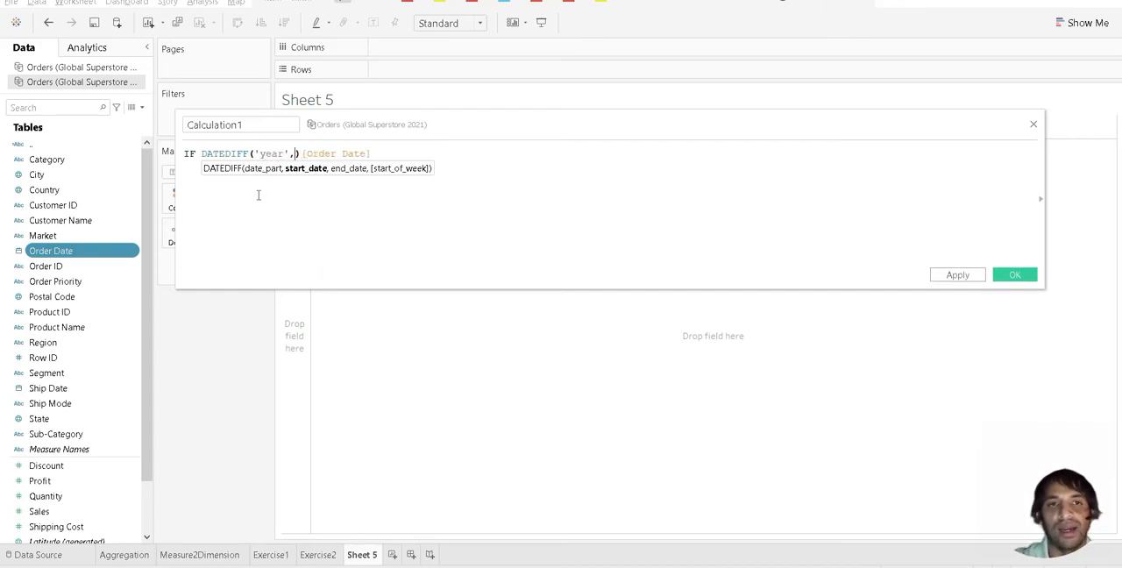
type(",")
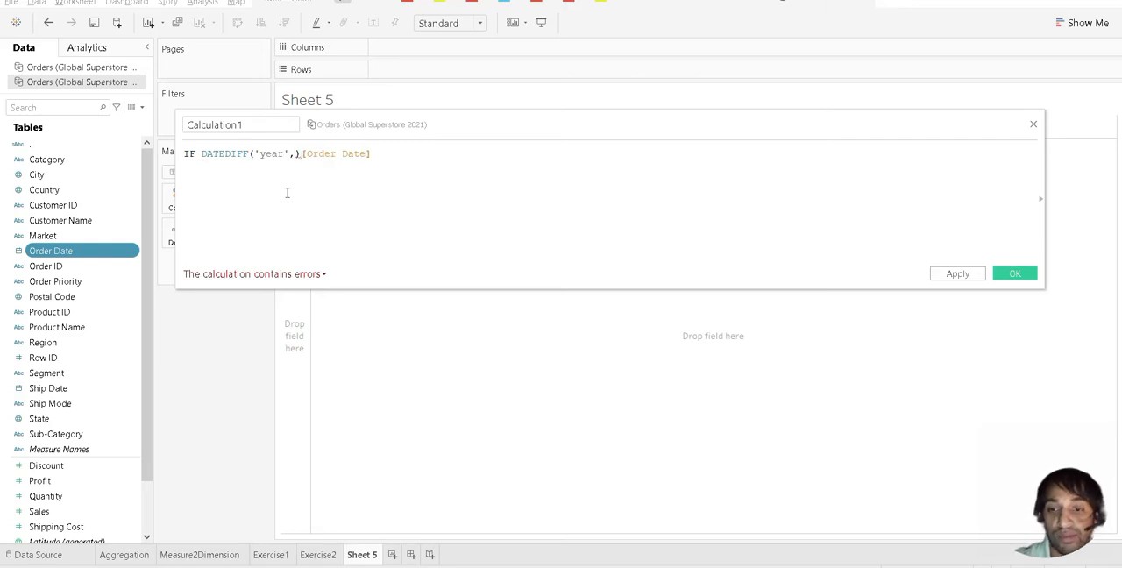
left_click_drag(287, 192, 285, 189)
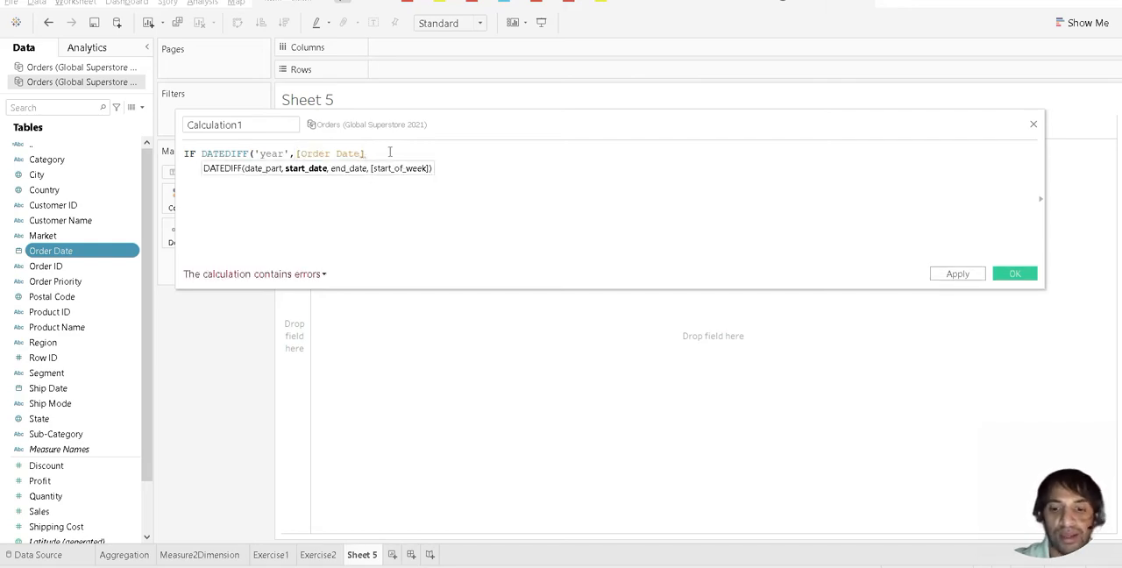
type(",today")
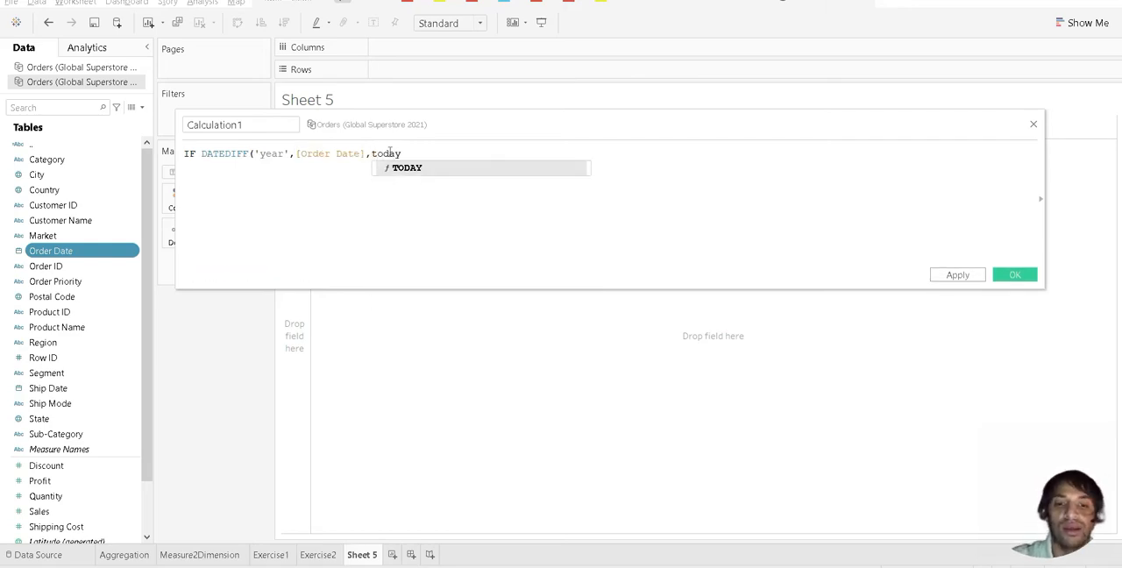
type("())=0")
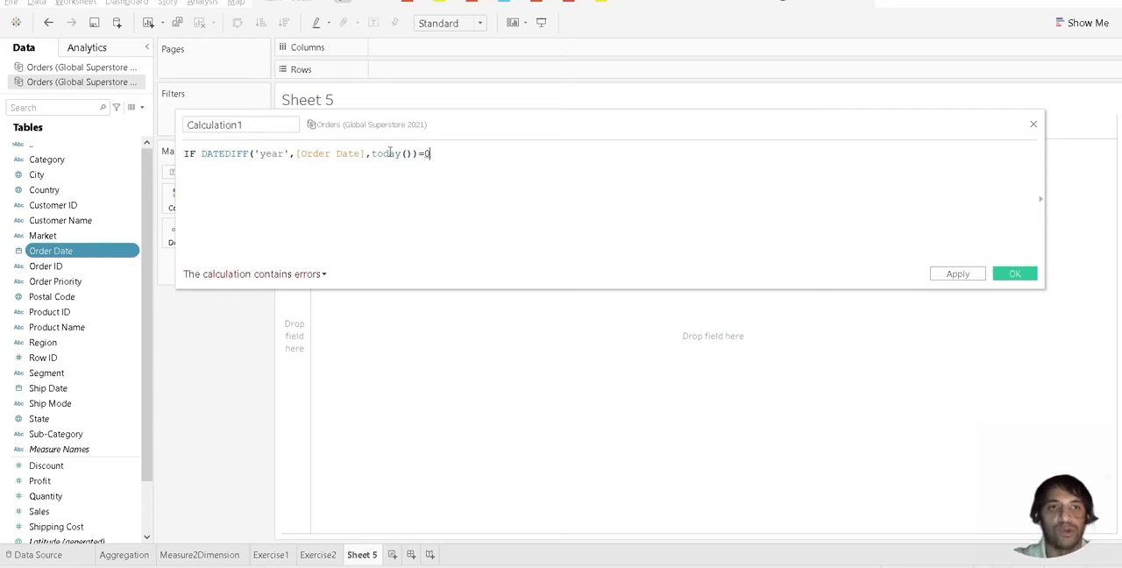
type(" and ")
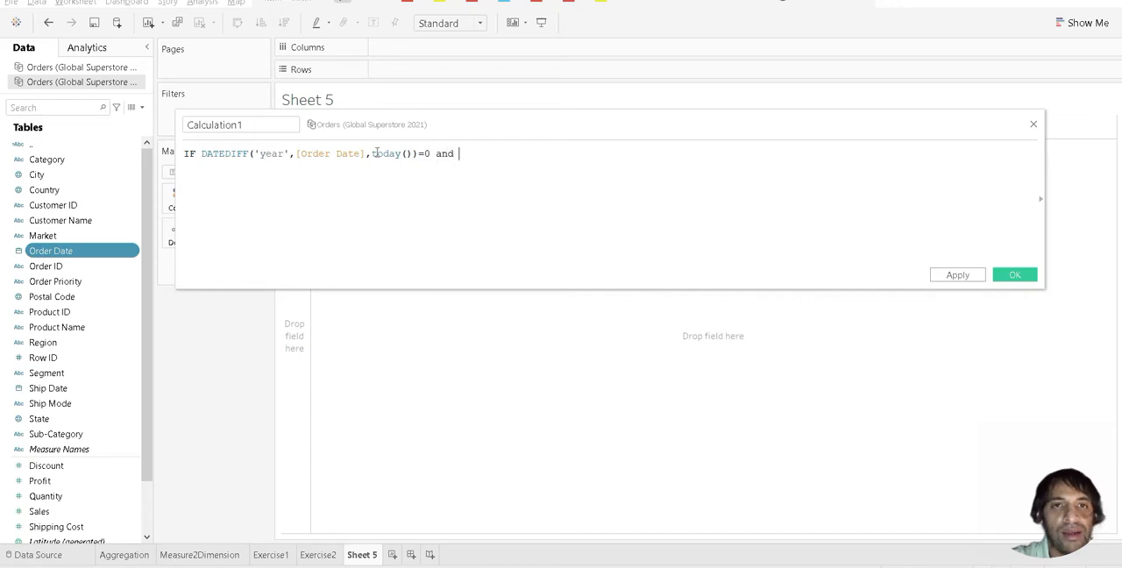
type("[order")
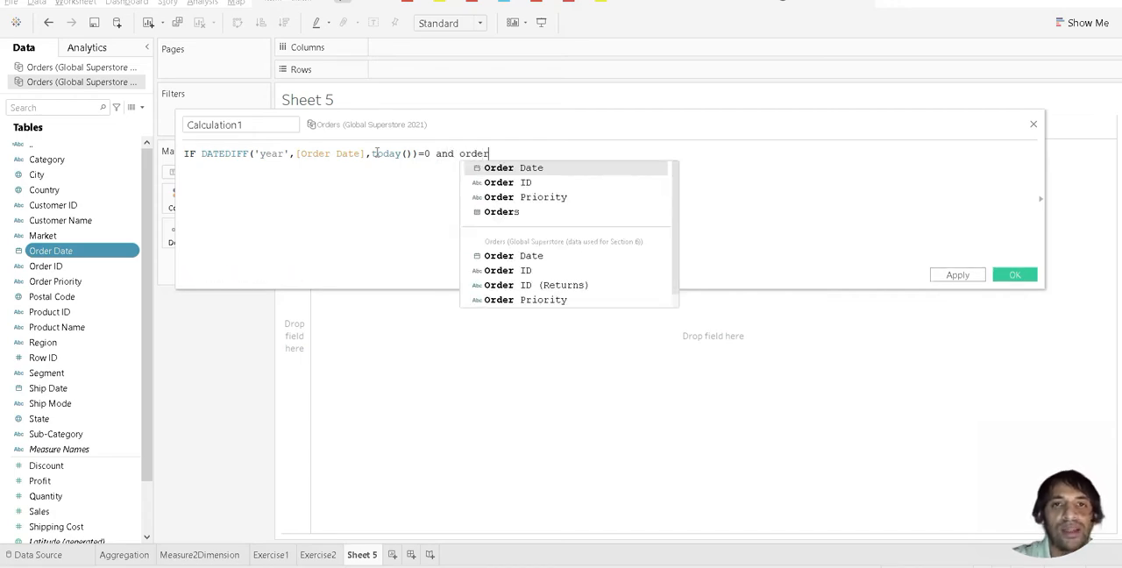
Step: Extend the IF condition with and [Order Date] < TODAY()
key("Return")
type("< ")
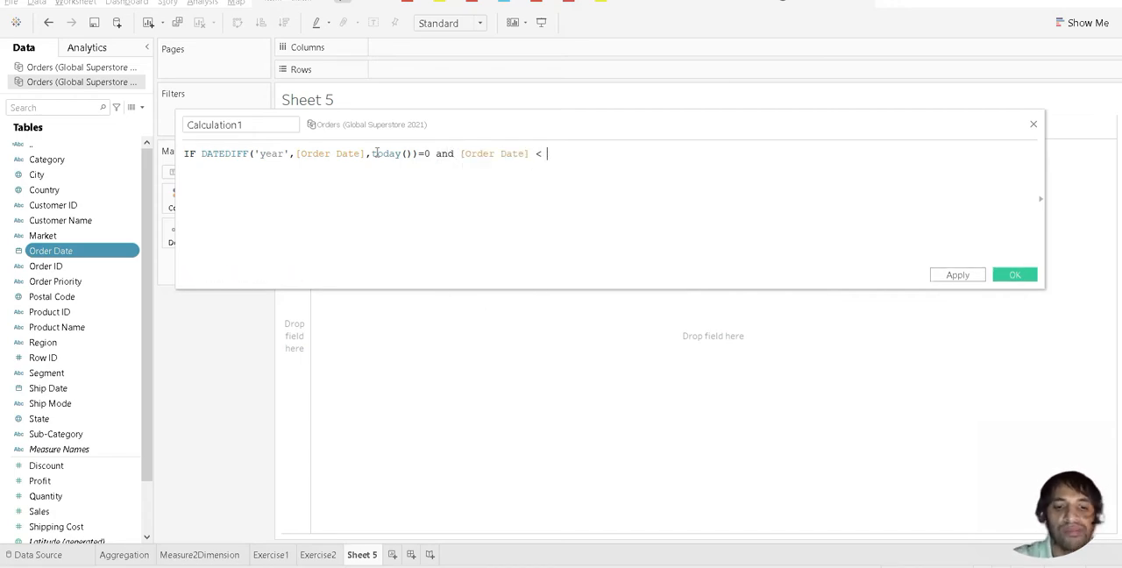
type("today")
key("Return")
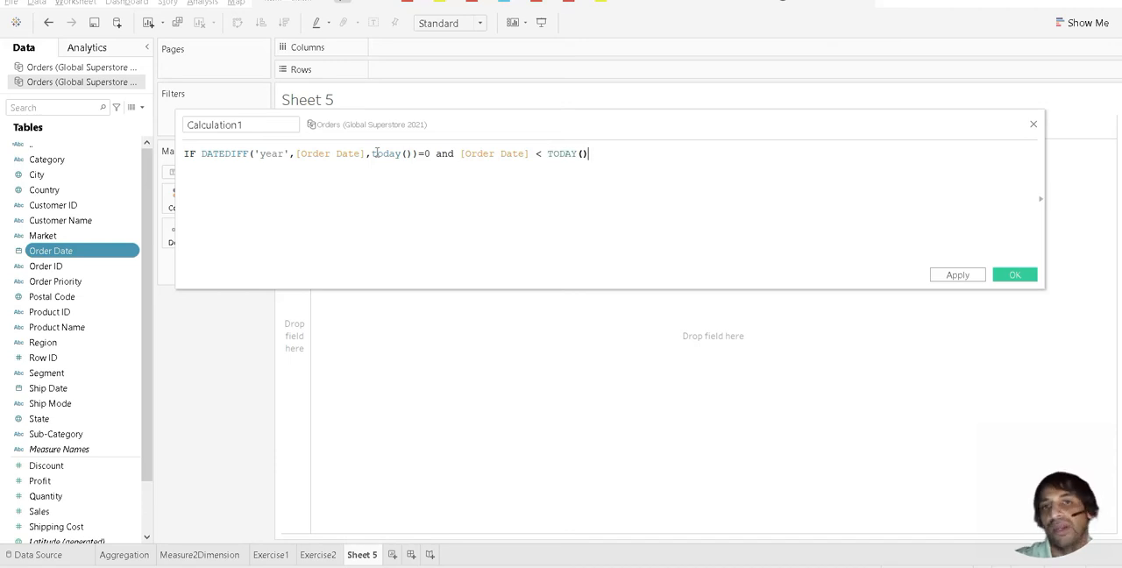
Step: Make the first branch return 'Year to Date' with a then clause, and start an ELSEIF branch
type("then")
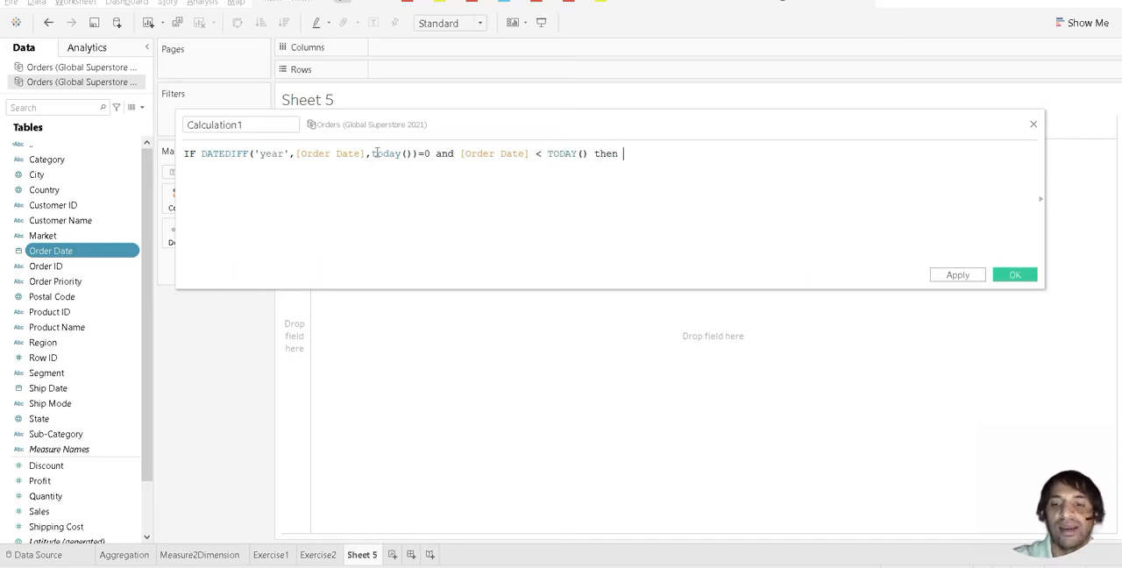
type(" 'Year to")
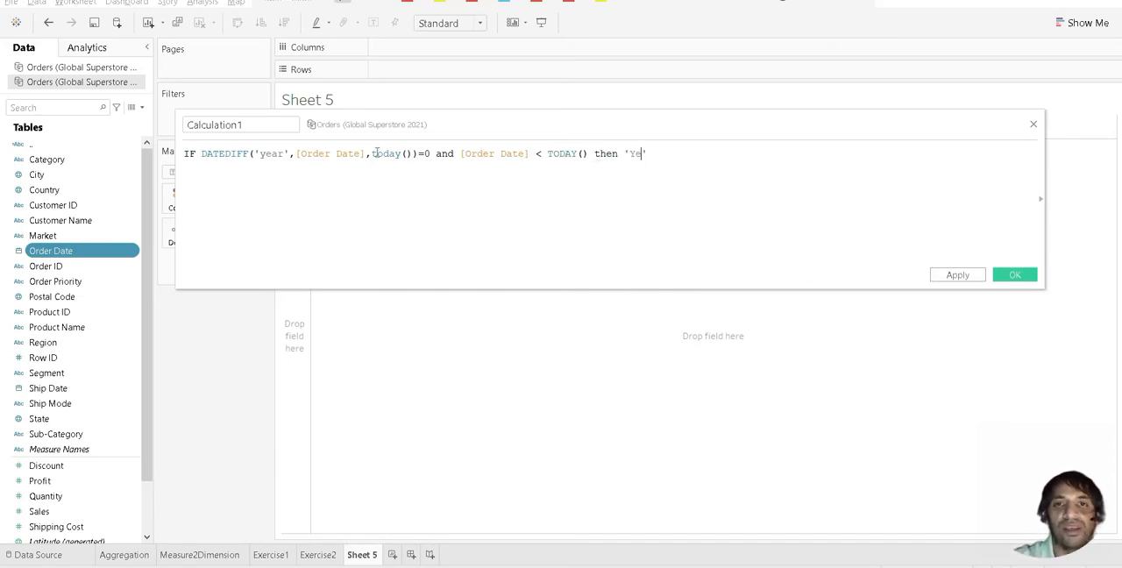
type(" Date")
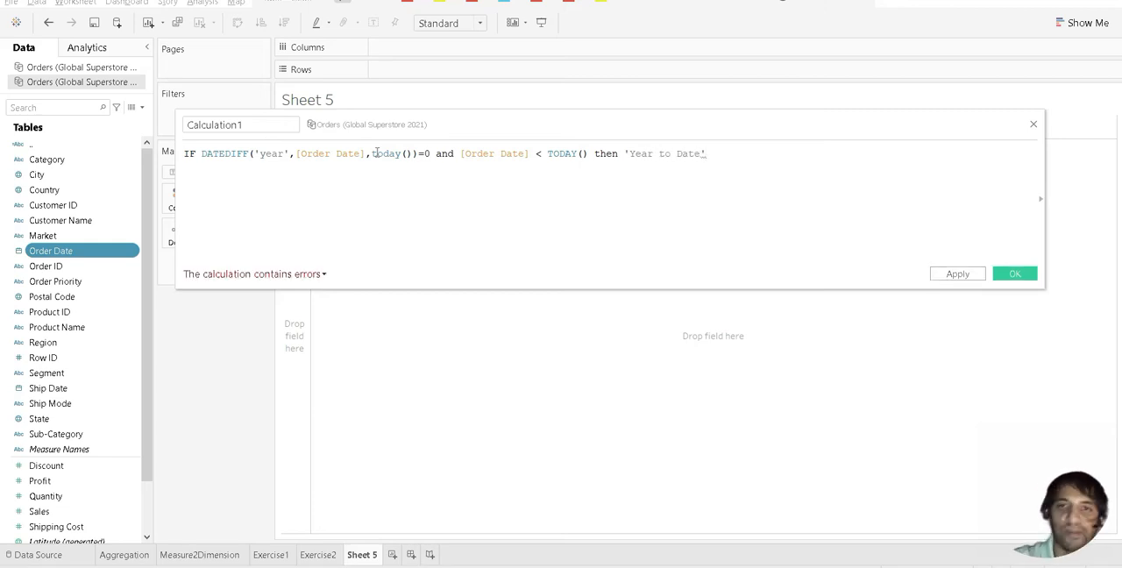
type("' else")
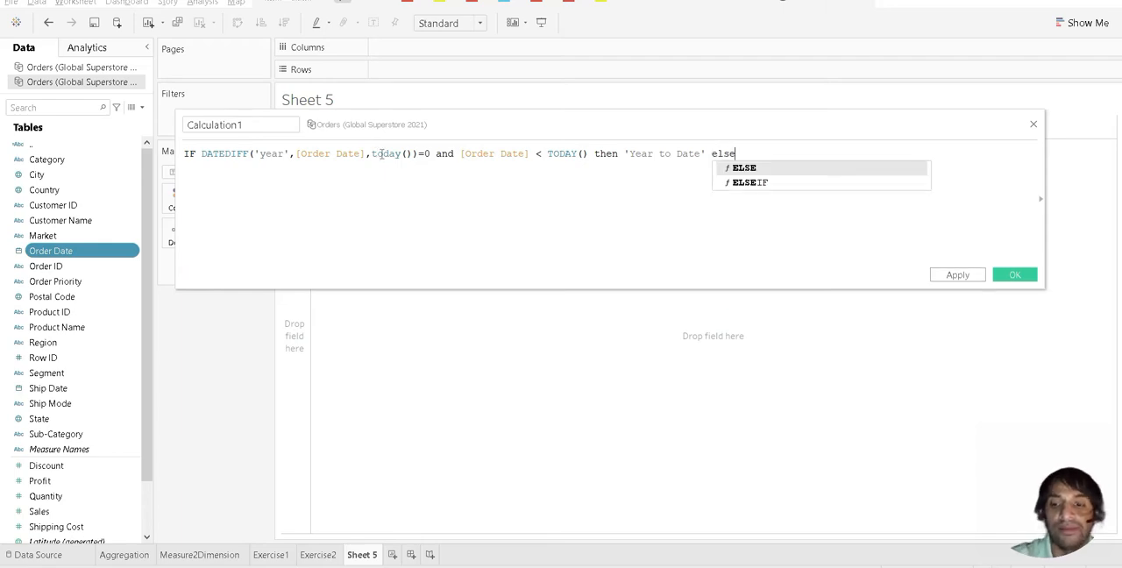
key("Down")
key("Return")
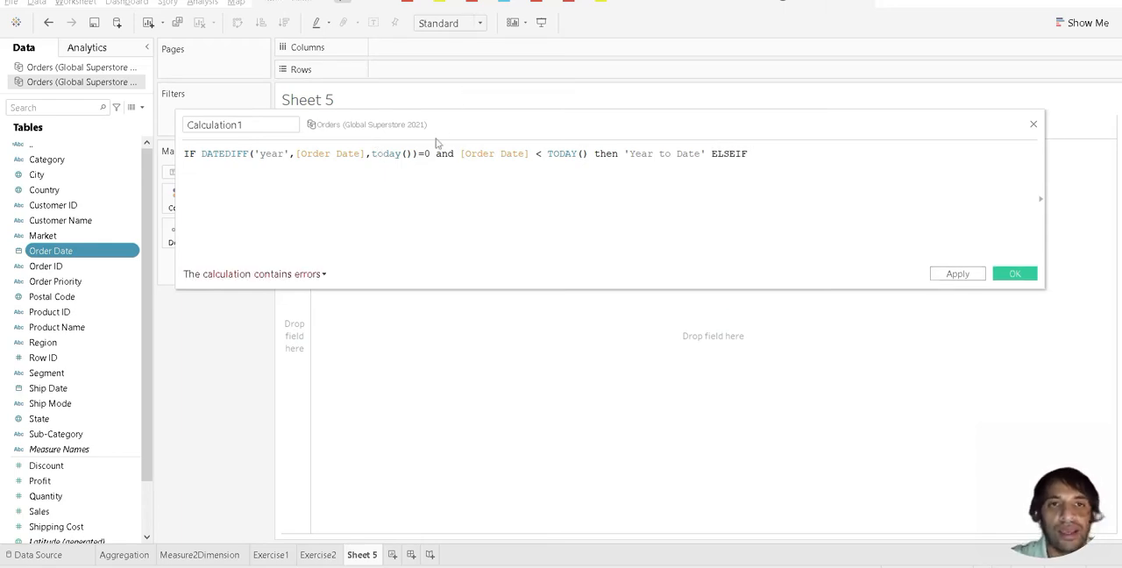
Step: Copy the DATEDIFF condition onto a new line after ELSEIF, changing its comparison to =1 and adding and
left_click_drag(430, 153, 200, 154)
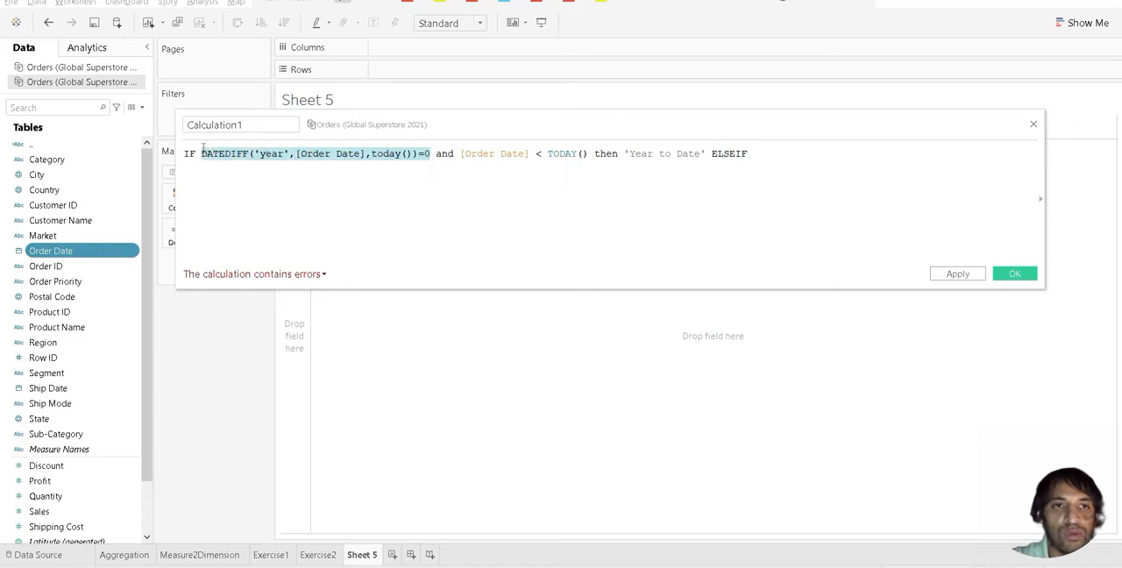
key("ctrl+c")
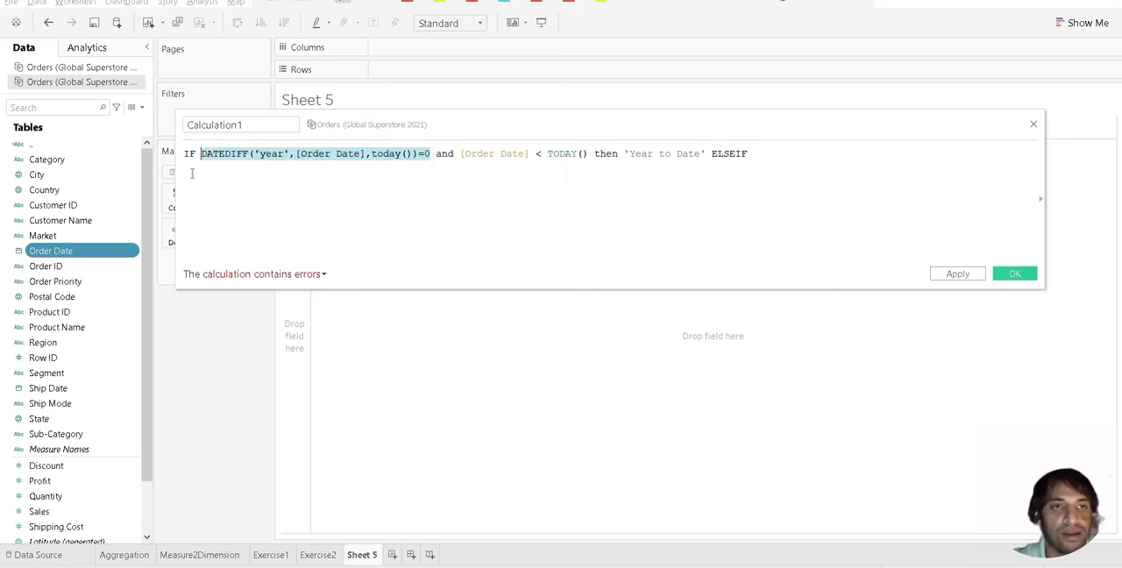
left_click(191, 171)
key("ctrl+v")
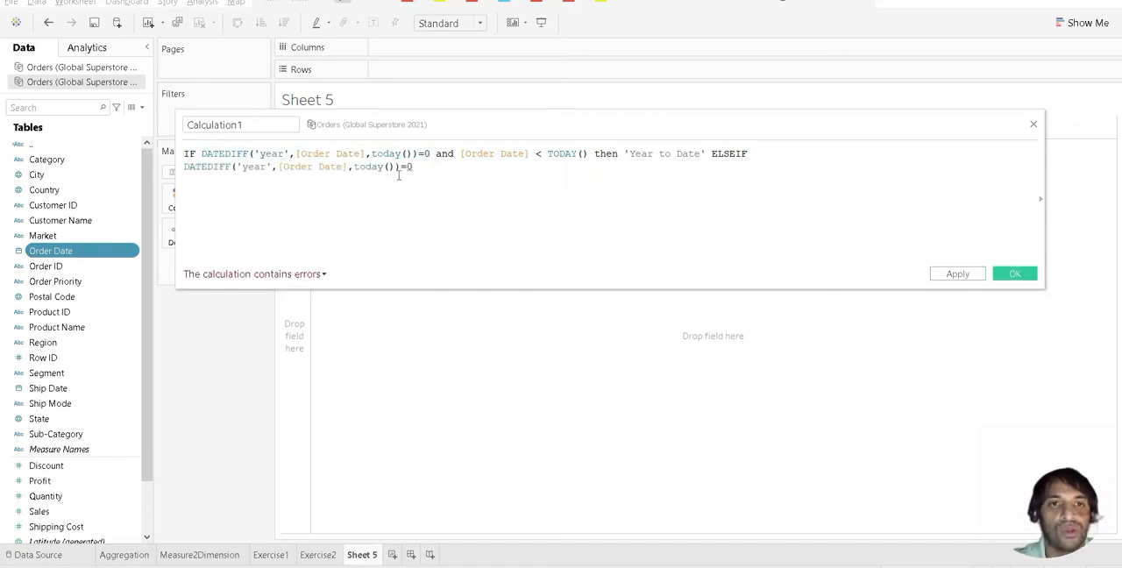
key("BackSpace")
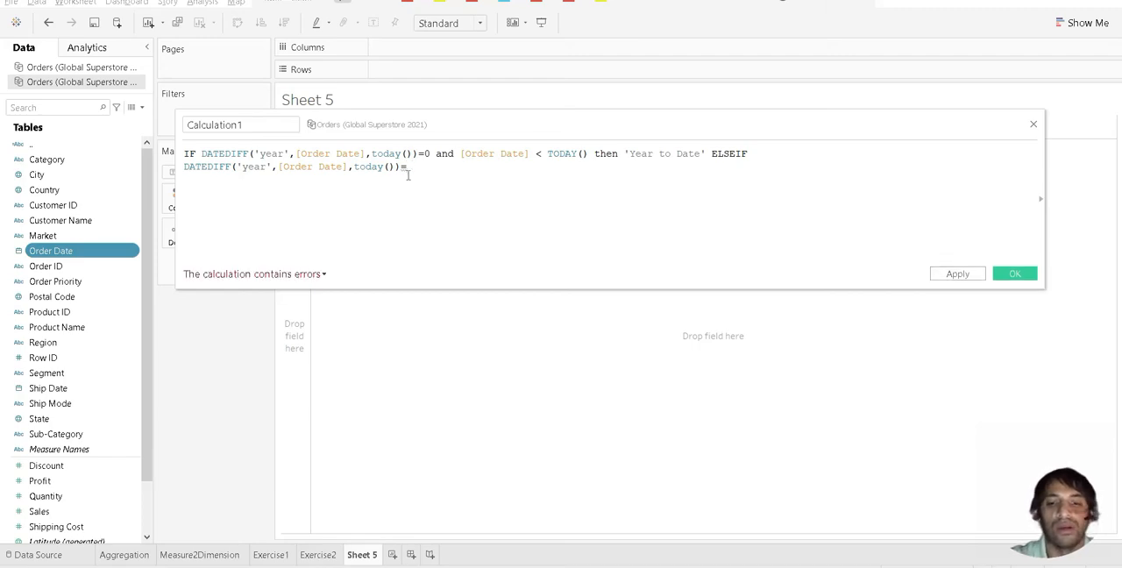
type("1 and")
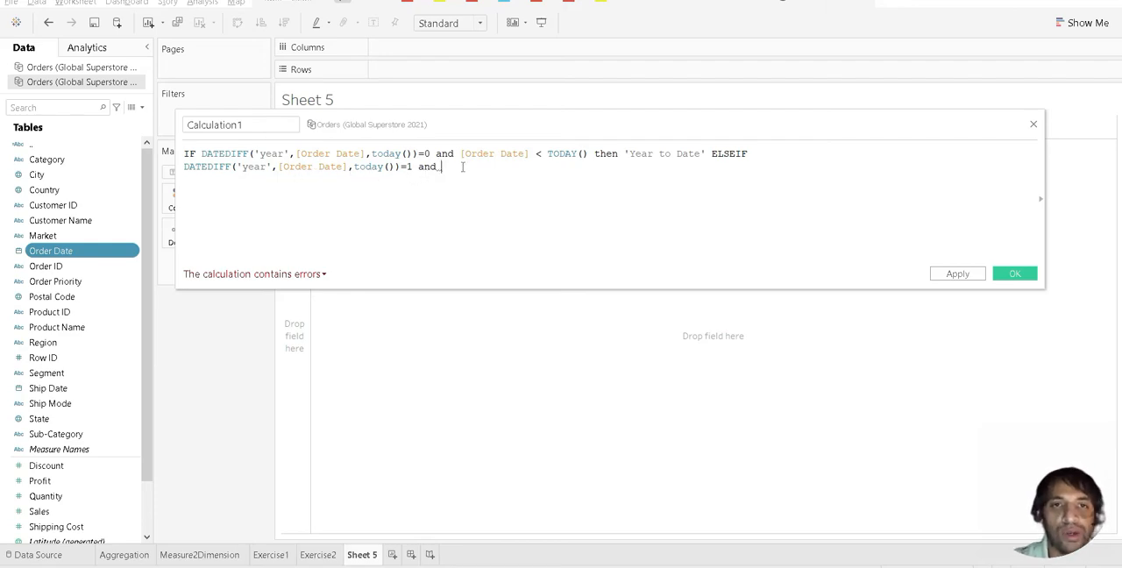
type(" order")
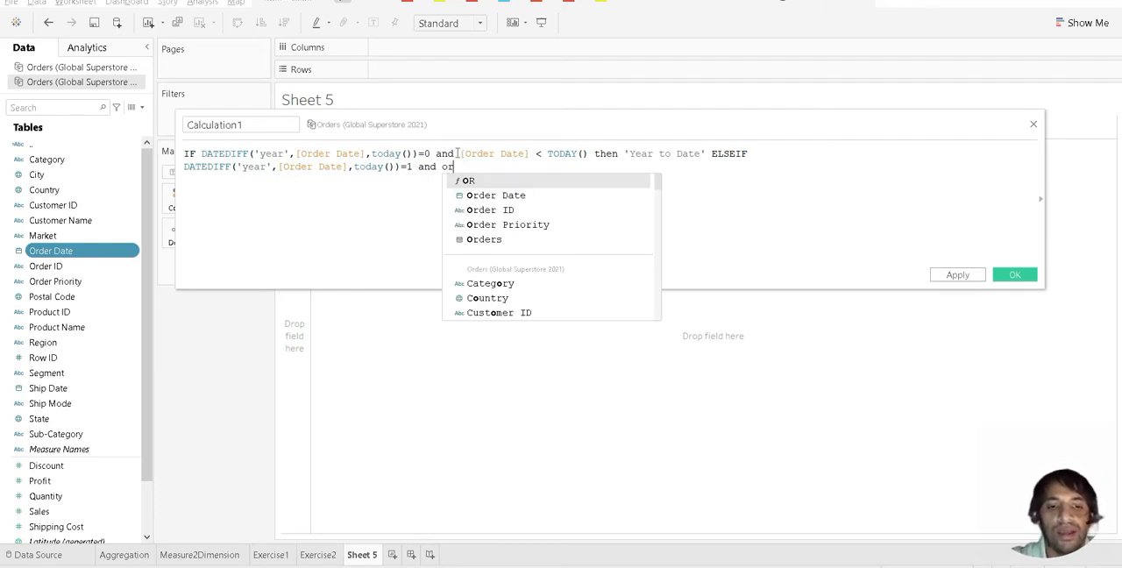
Step: Complete the ELSEIF condition with [Order Date] < DATEADD('year',-1,TODAY())
key("Return")
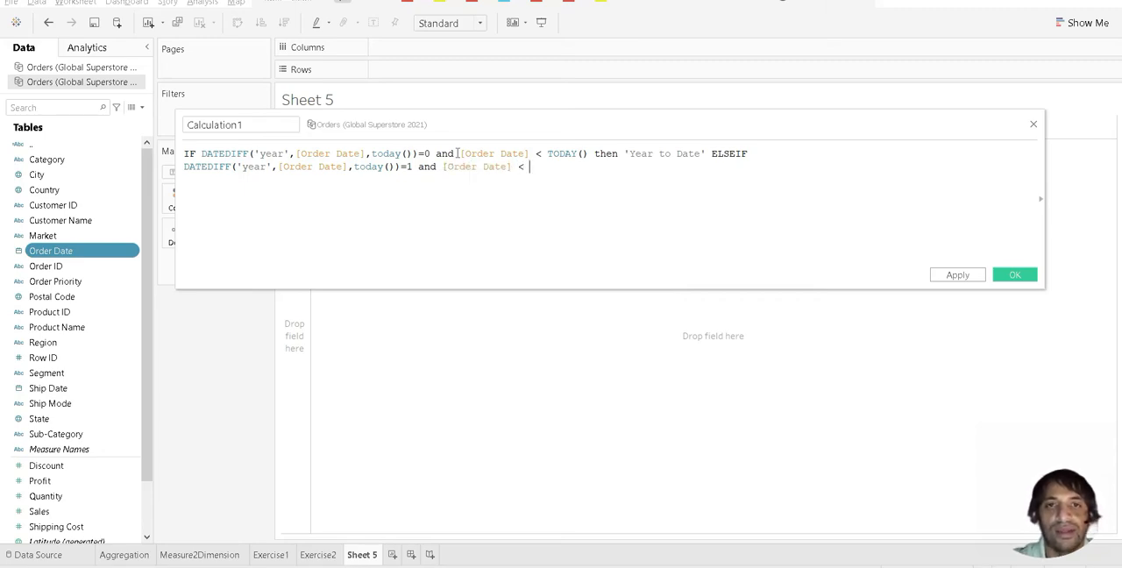
type("< date")
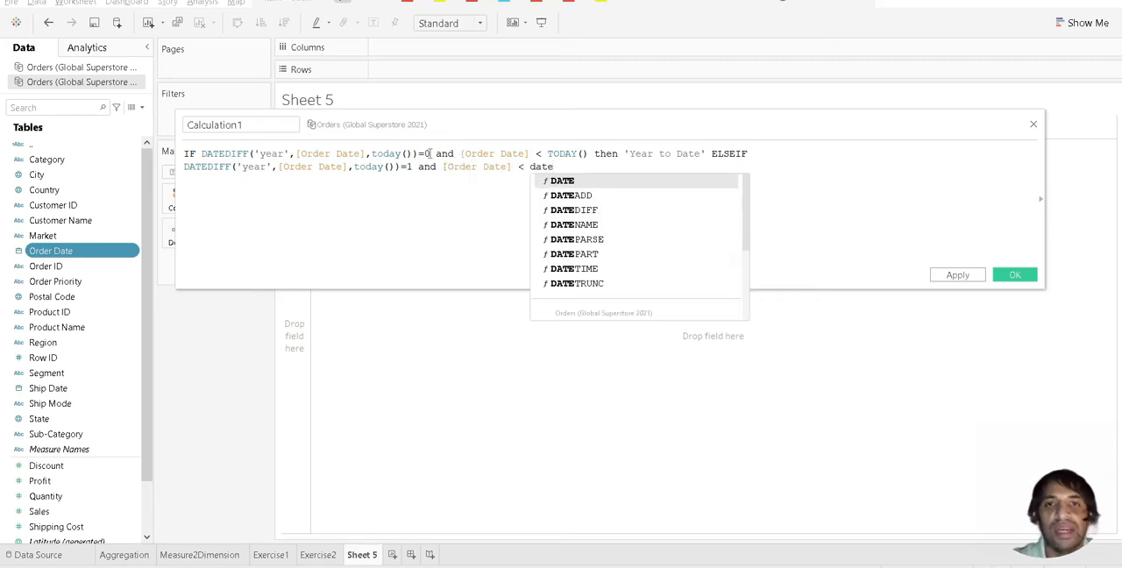
double_click(564, 195)
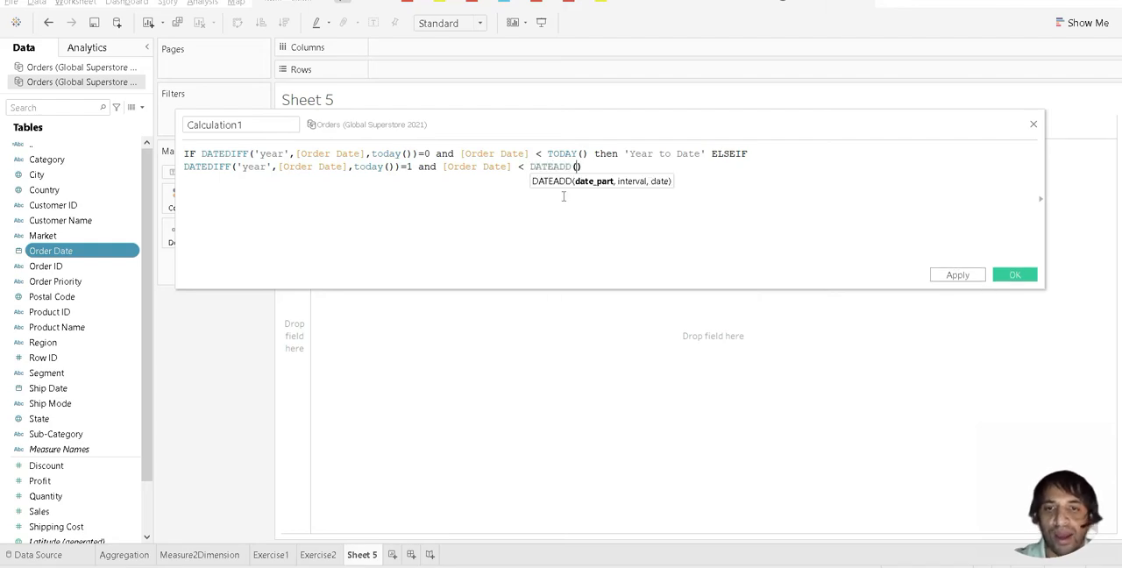
type("''year")
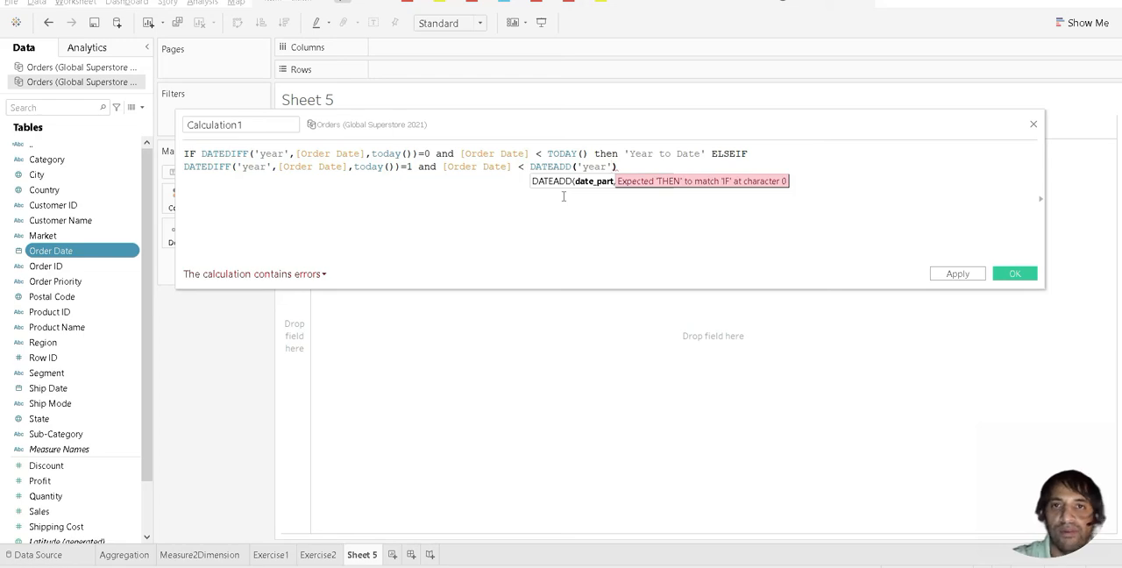
type(",")
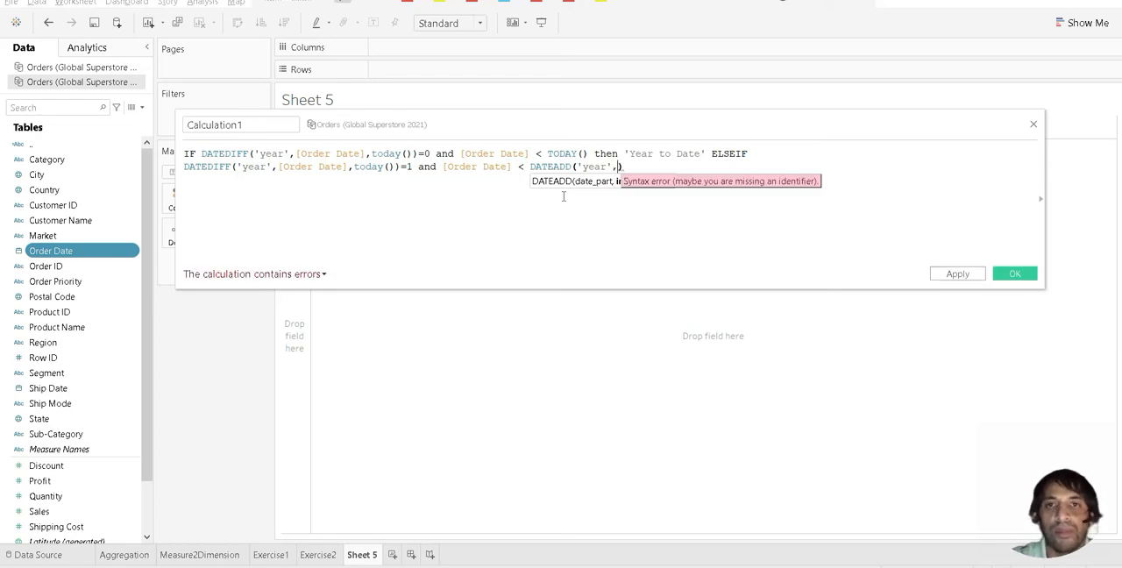
type("-1")
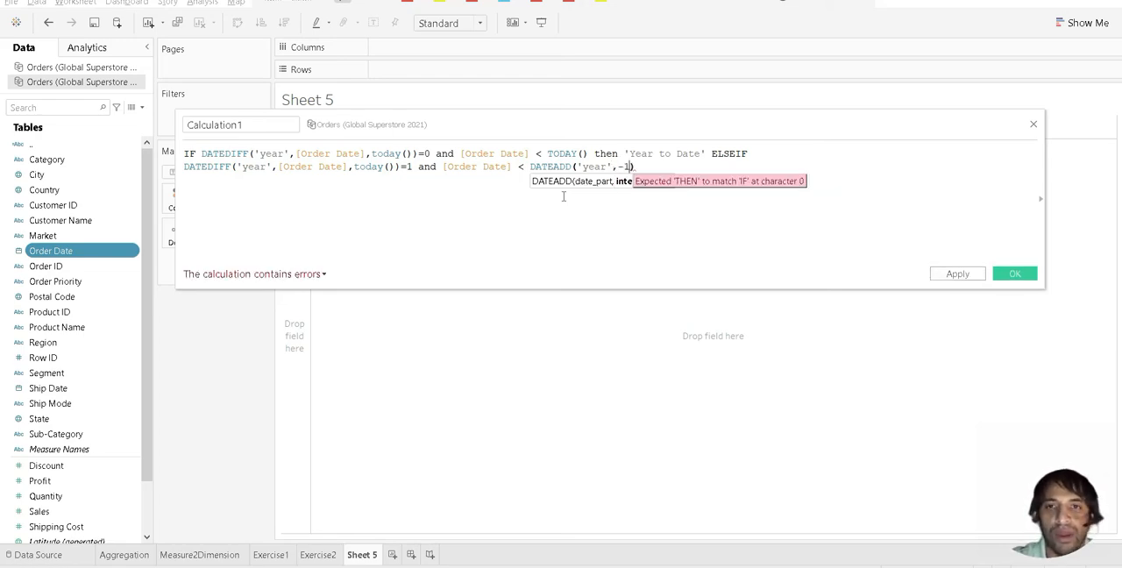
type(",tod")
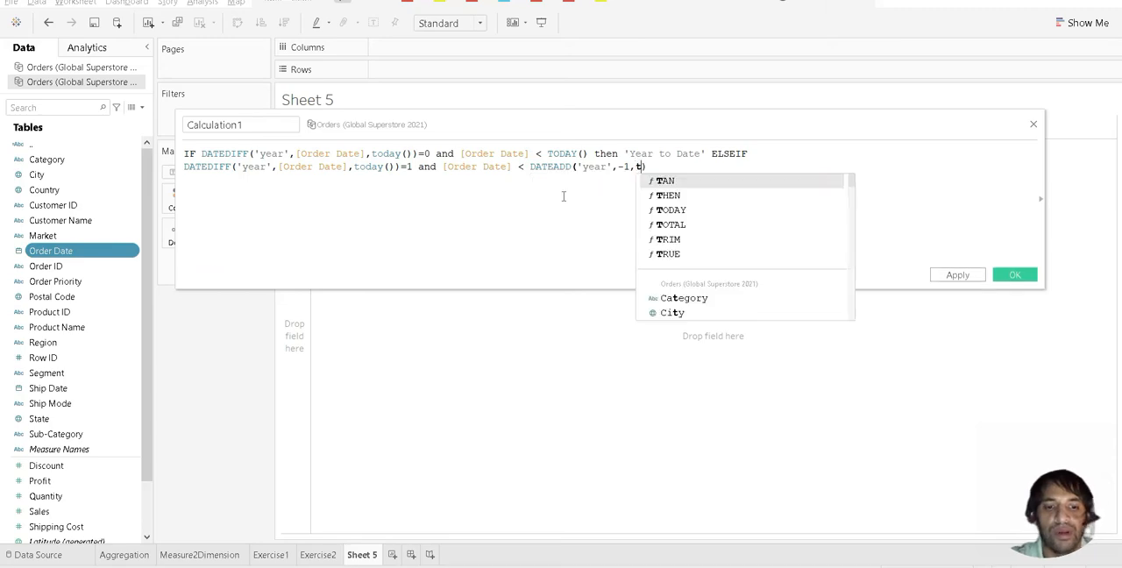
key("Return")
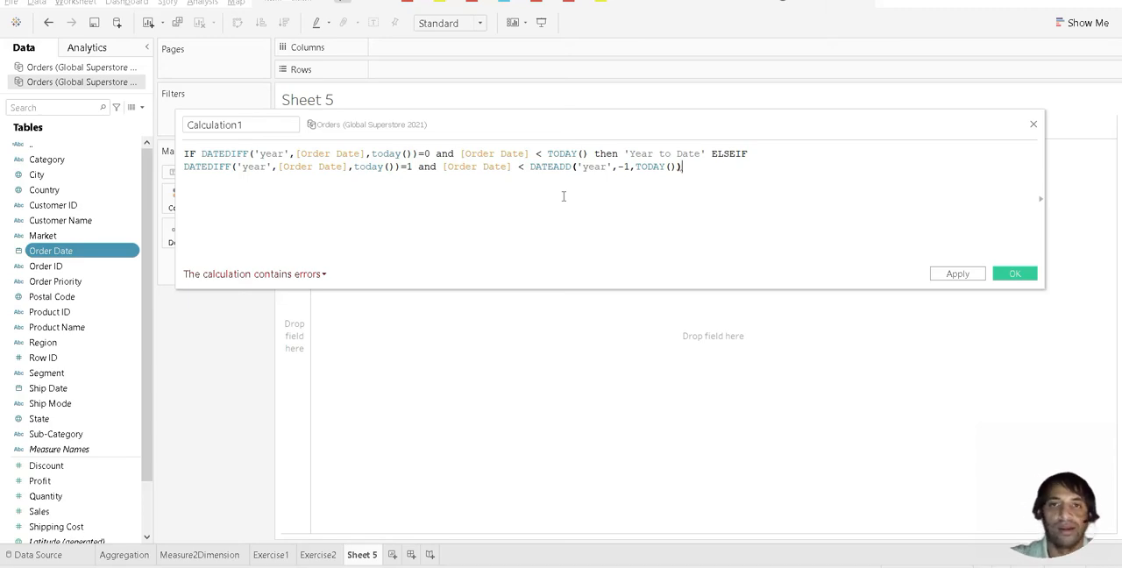
Step: Make the ELSEIF branch return 'Last Year to Date' with a then clause, and close the formula with end
type("then ")
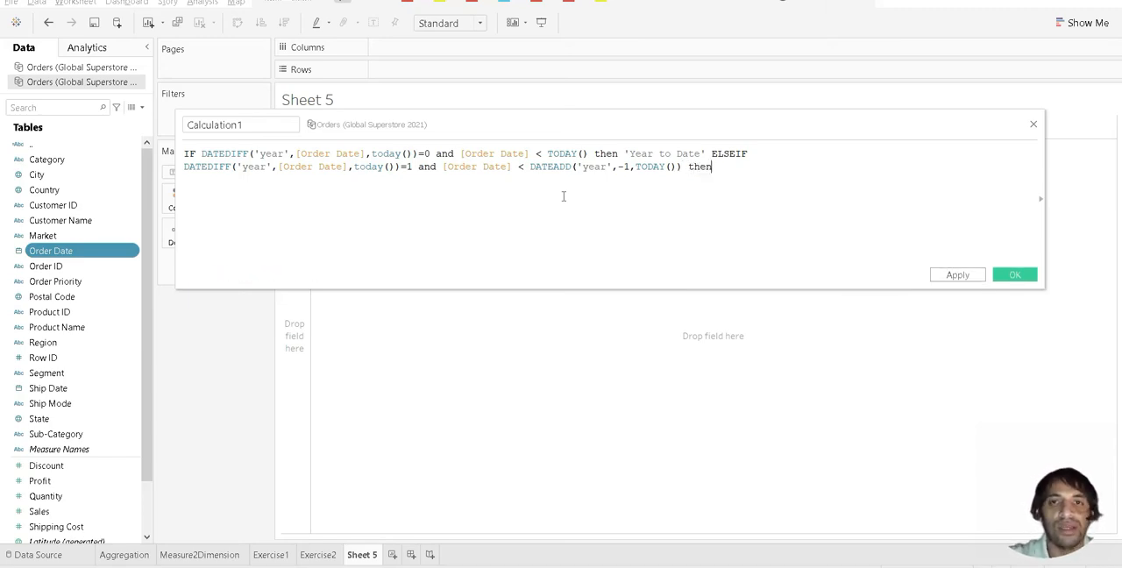
type("''Last Ye")
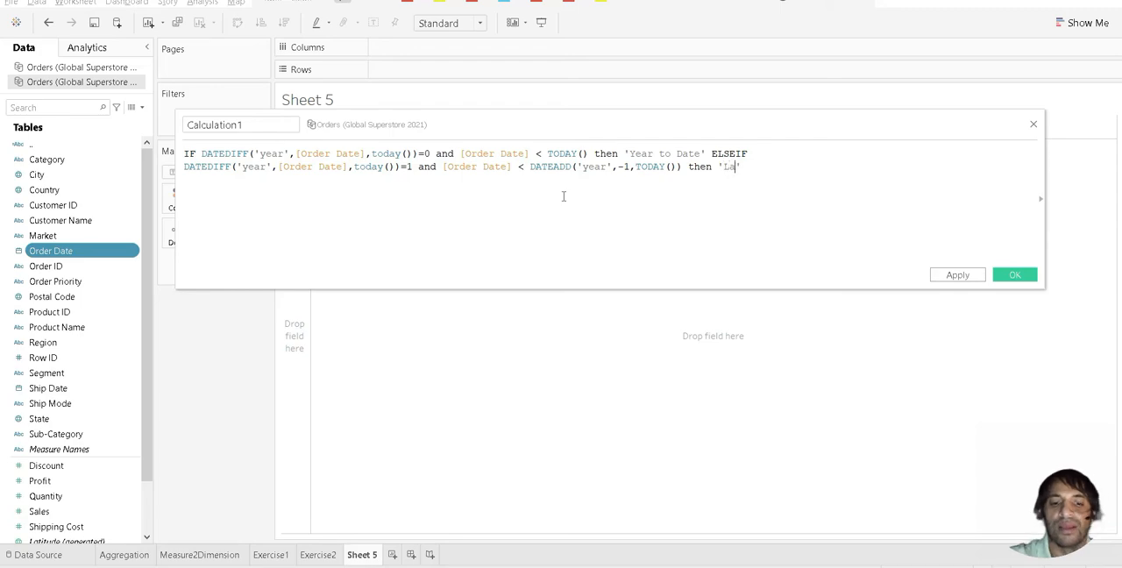
type("ar to Date")
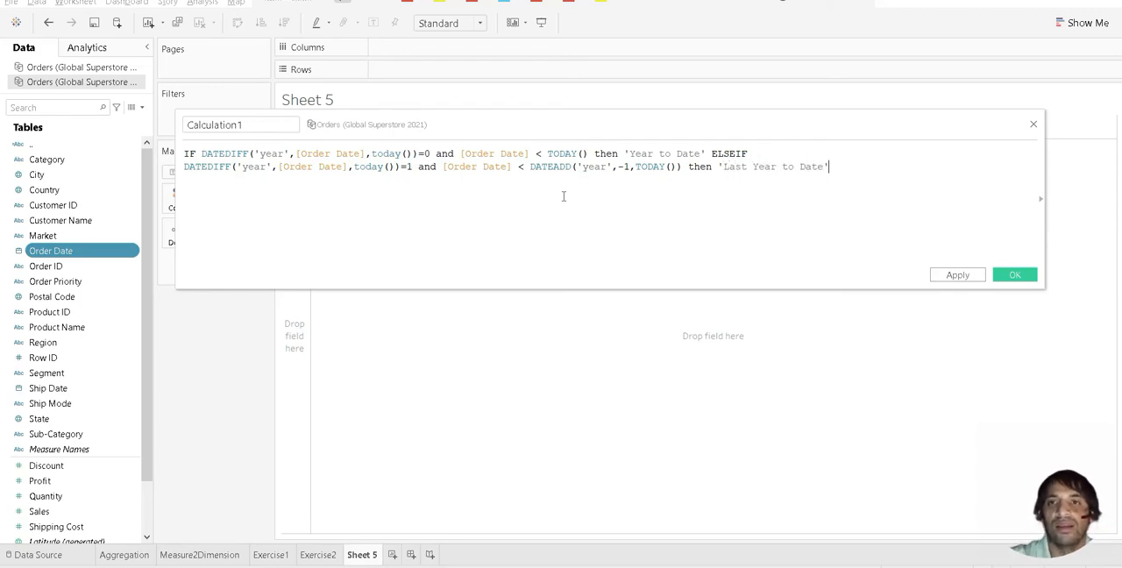
type(" end")
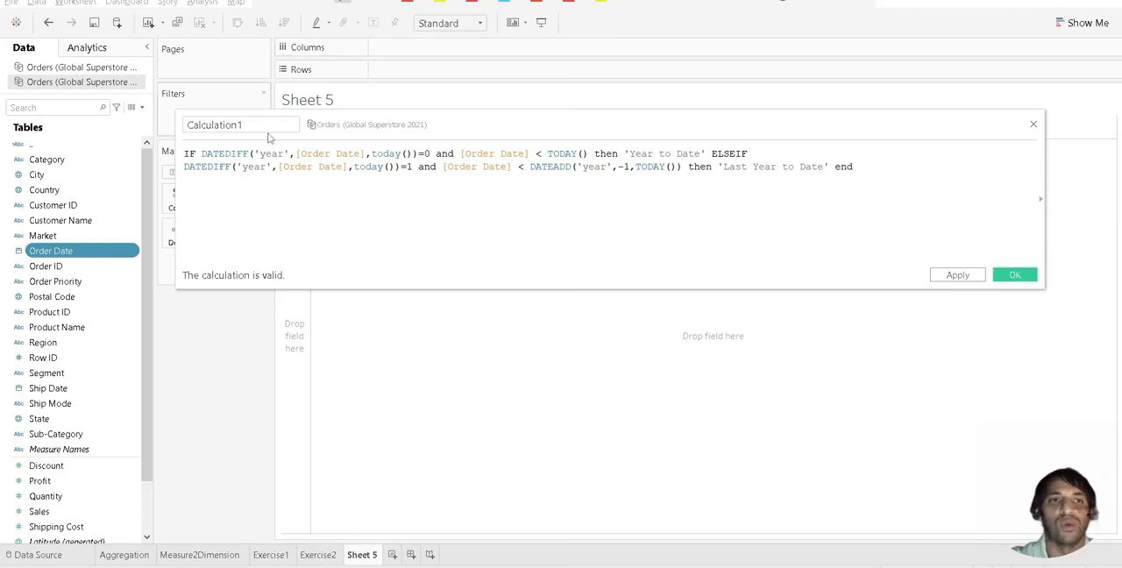
Step: Name the calculated field YTD Vs LYTD and save it
left_click_drag(262, 128, 161, 123)
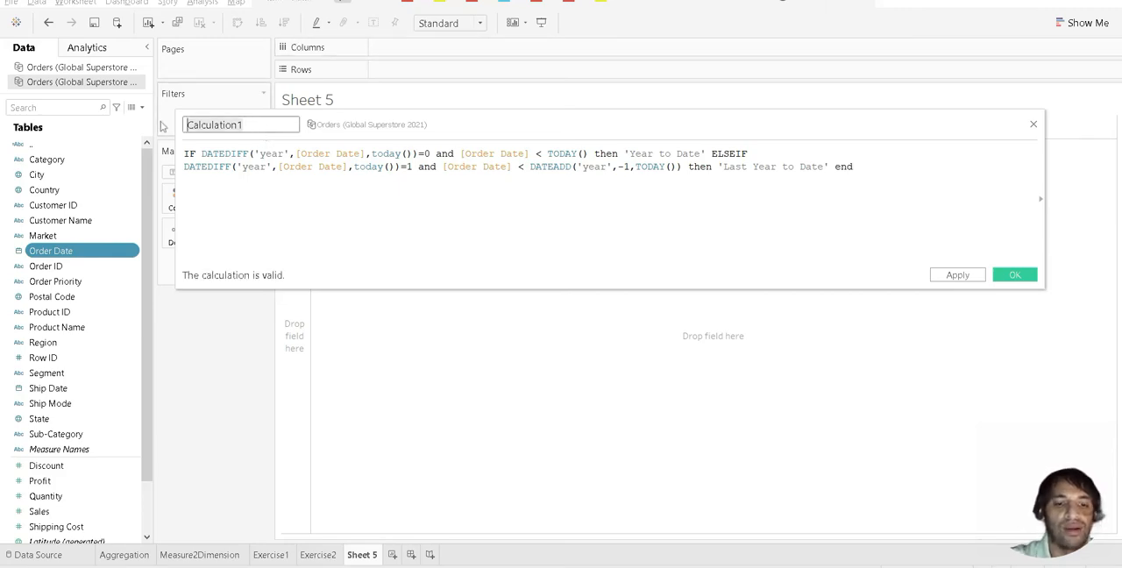
type("YTD ")
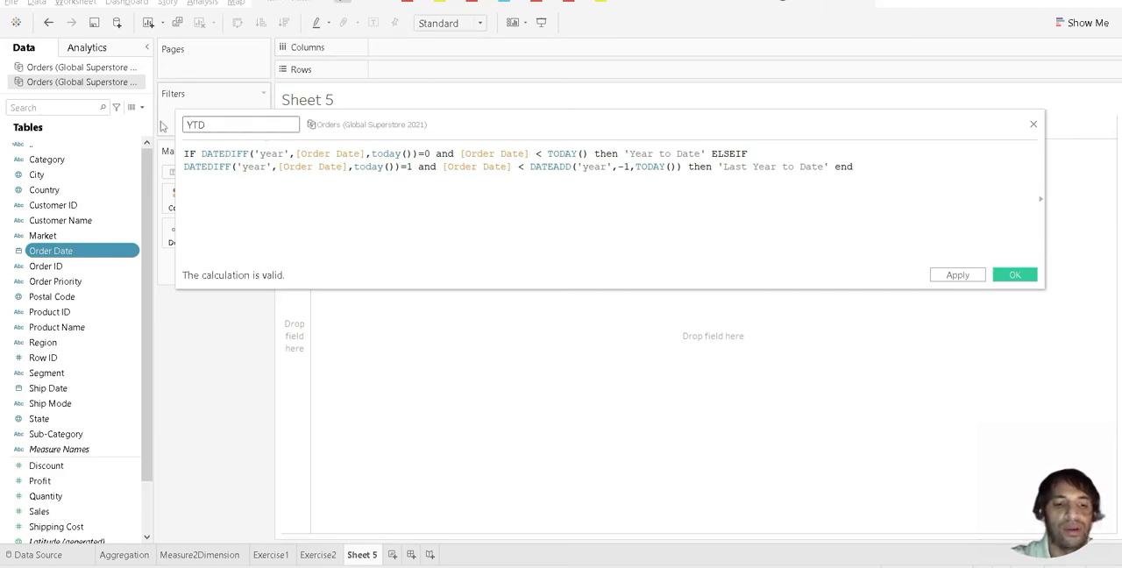
type("Vs L")
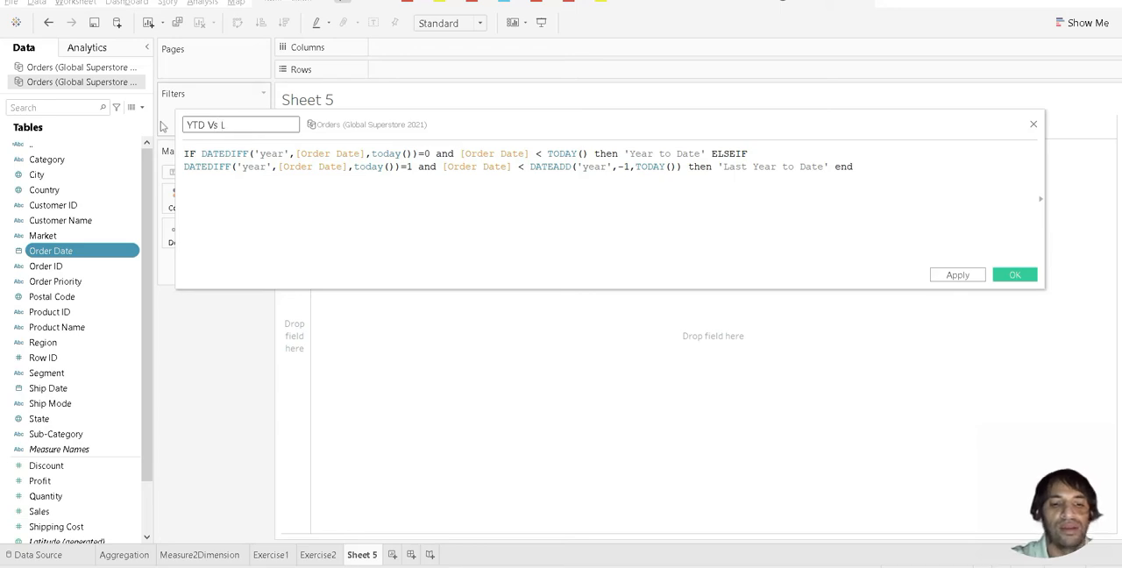
type("YTD")
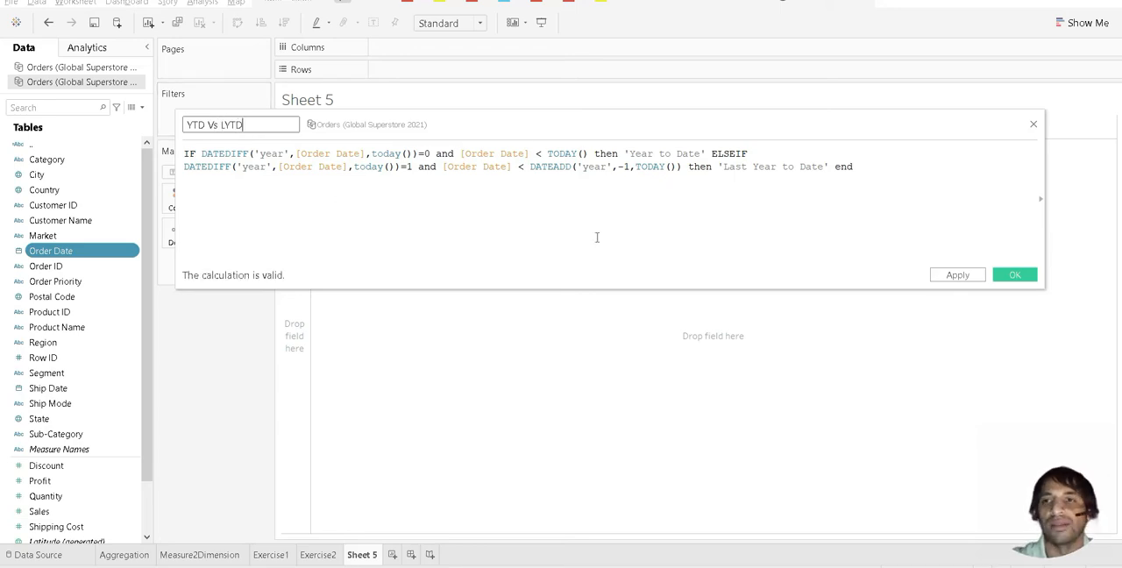
left_click(960, 279)
left_click(1015, 276)
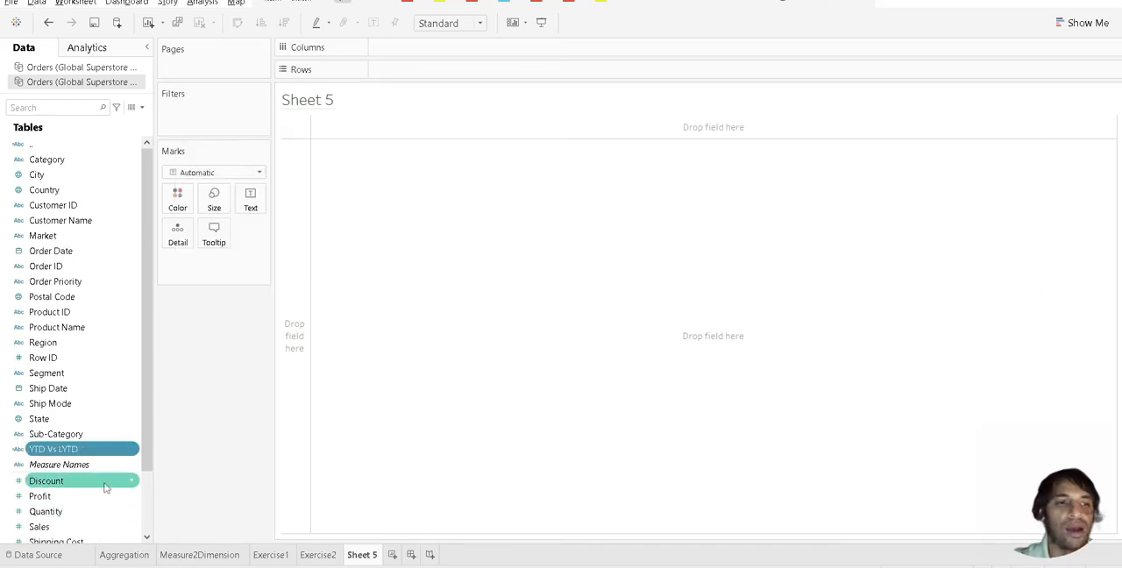
Step: Lay out the view with YTD Vs LYTD across the columns and State down the rows, adding all State members
left_click_drag(62, 449, 407, 70)
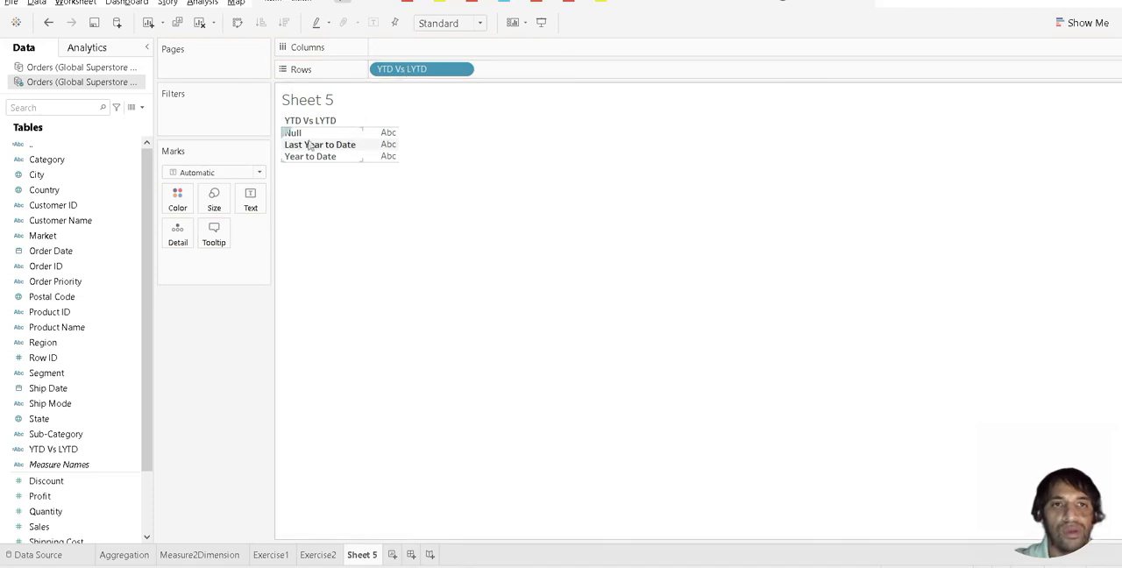
left_click_drag(421, 70, 419, 49)
left_click(50, 108)
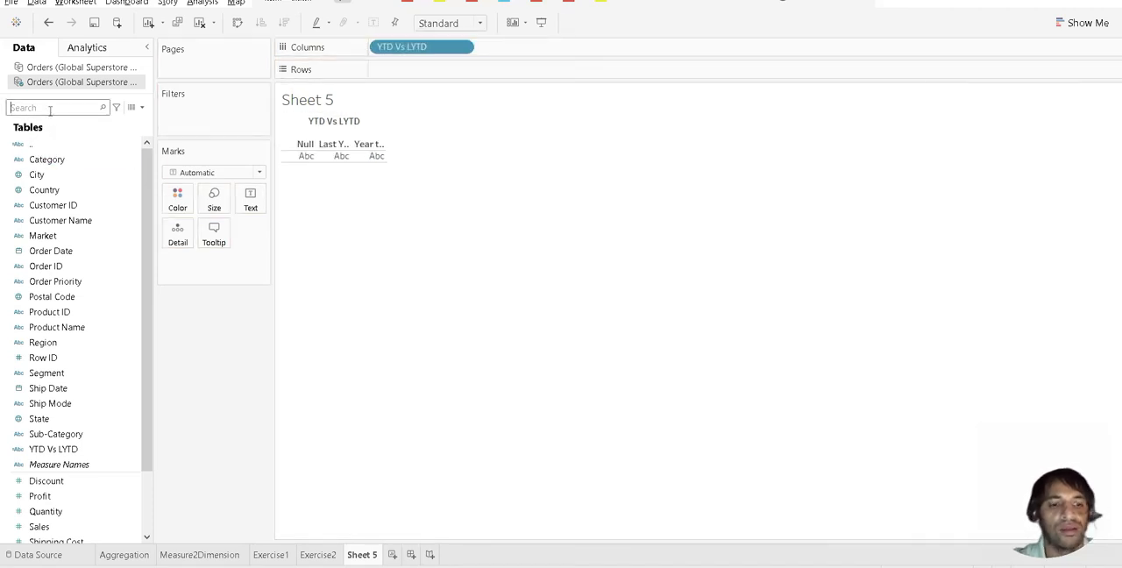
type("STATE")
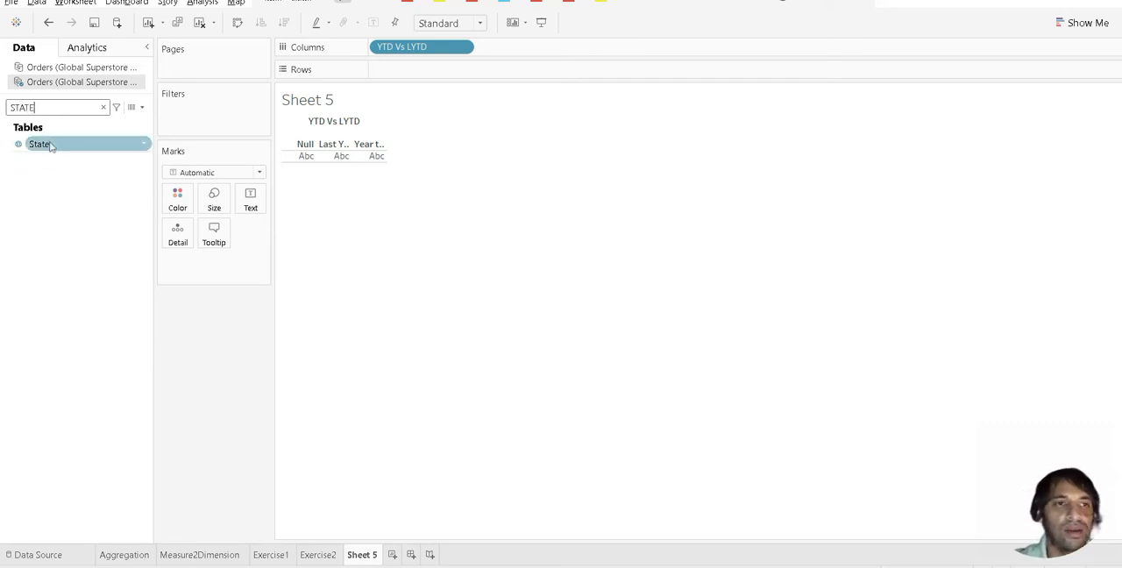
left_click_drag(50, 145, 388, 70)
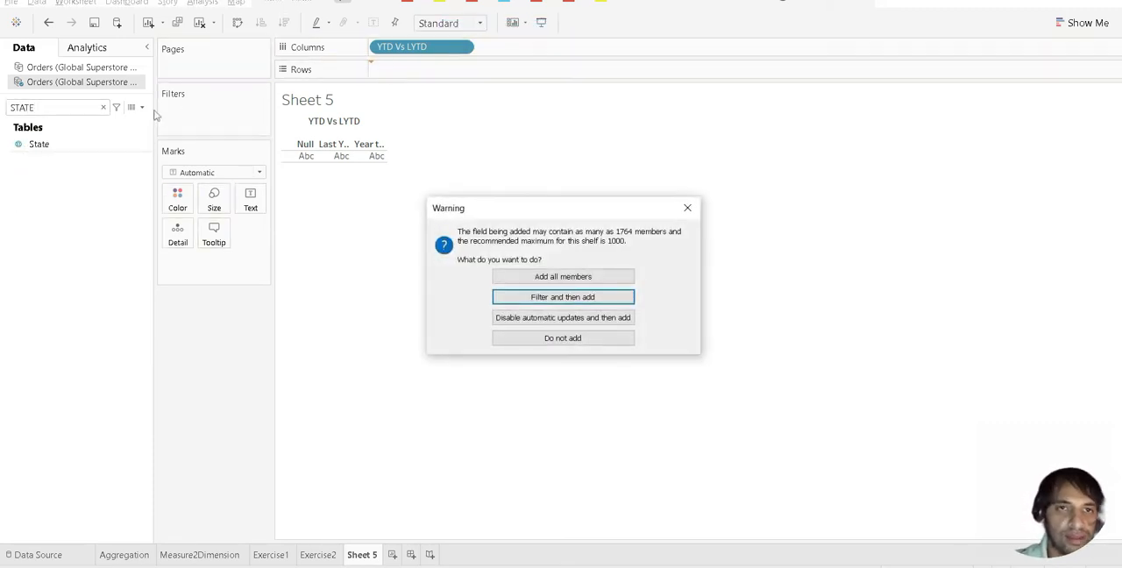
left_click(583, 277)
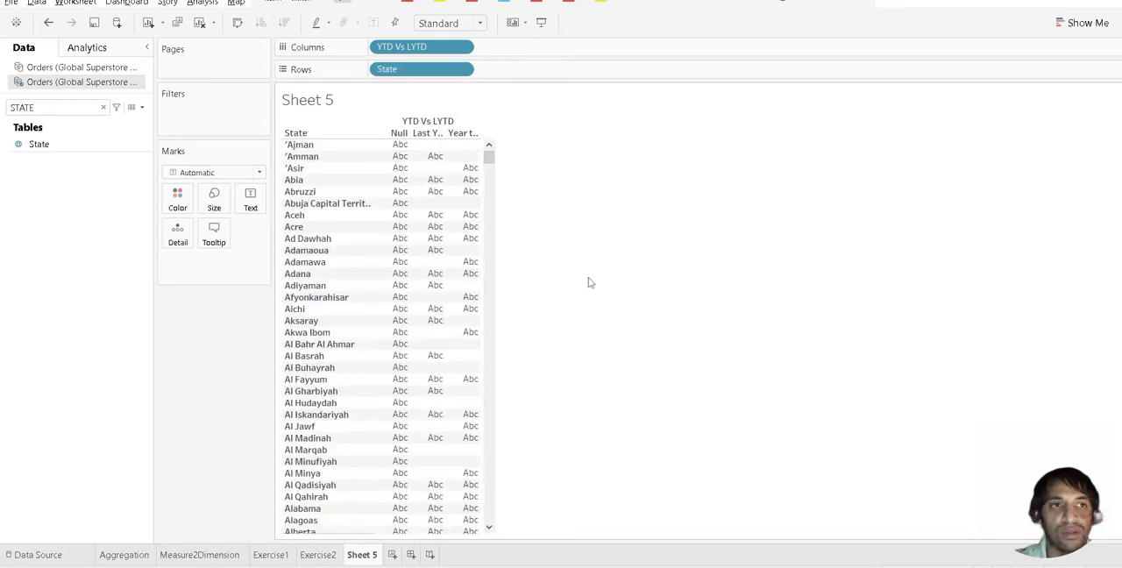
Step: Find the Sales measure in the data fields and show it as the text values of the table
left_click(55, 113)
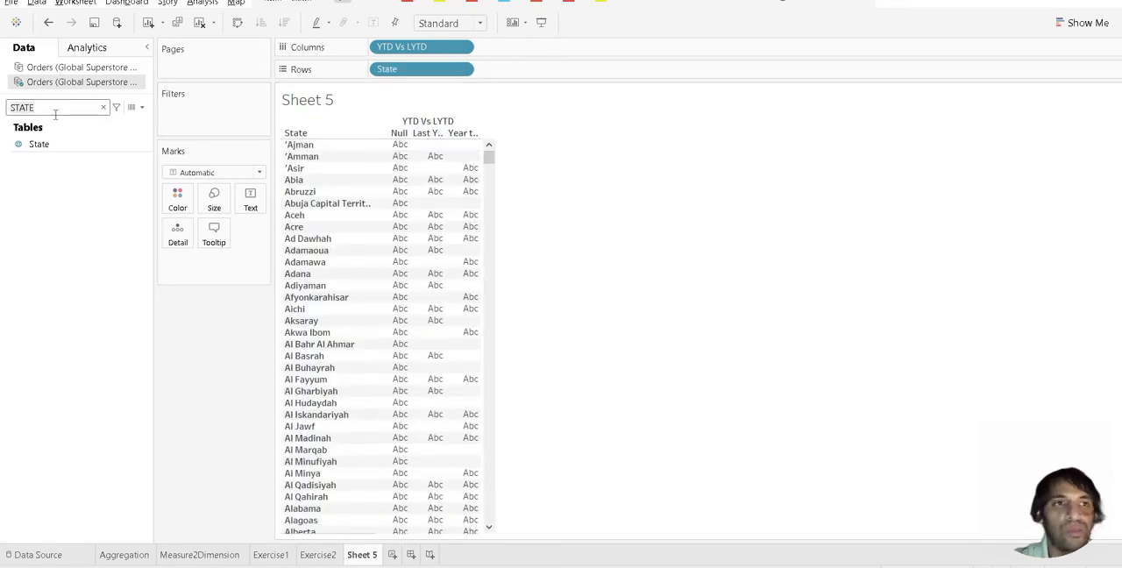
key("BackSpace")
key("BackSpace")
key("BackSpace")
key("BackSpace")
key("BackSpace")
type("SALE")
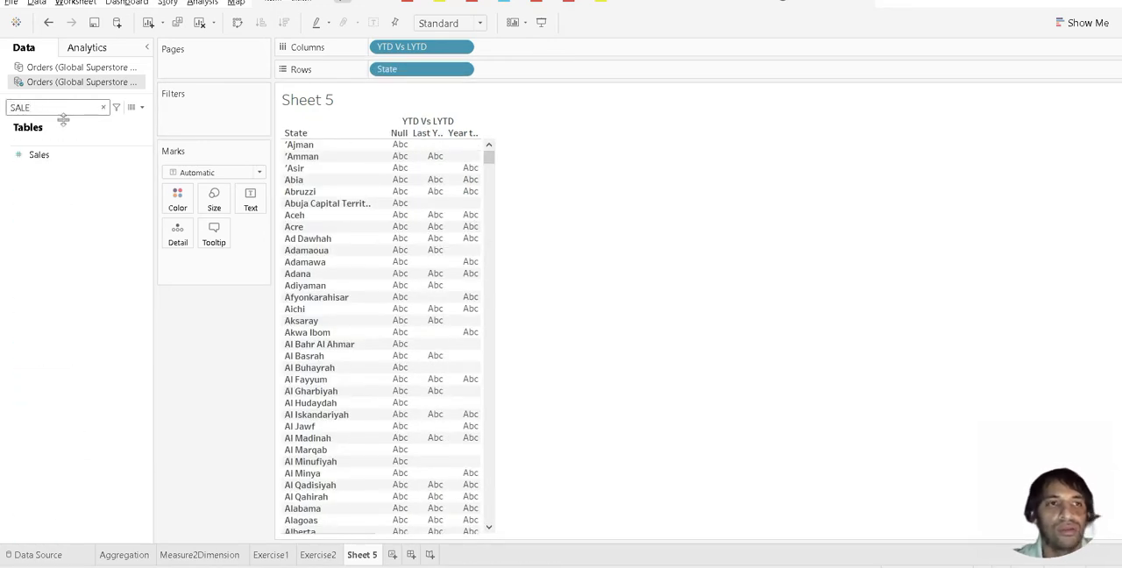
left_click_drag(70, 158, 252, 205)
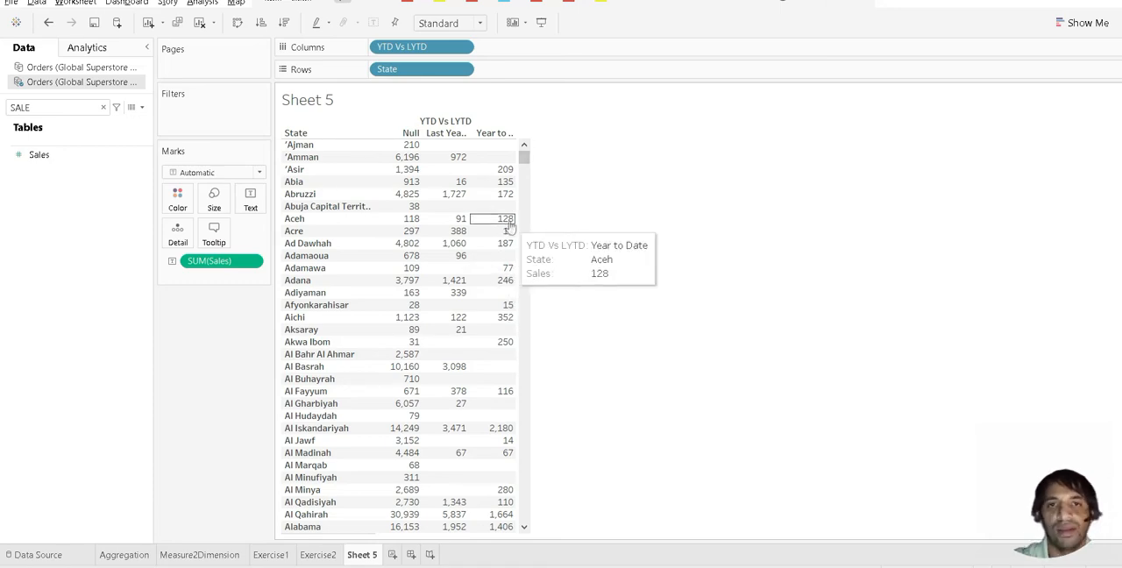
Step: Widen the table's value columns and exclude the Null member of YTD Vs LYTD
left_click_drag(518, 220, 569, 218)
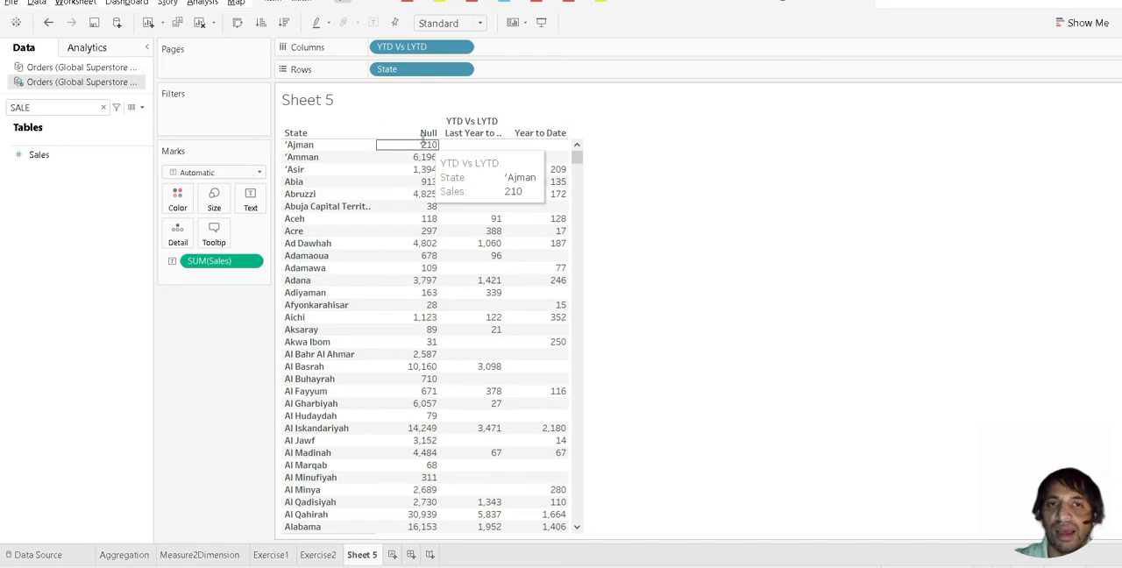
right_click(423, 135)
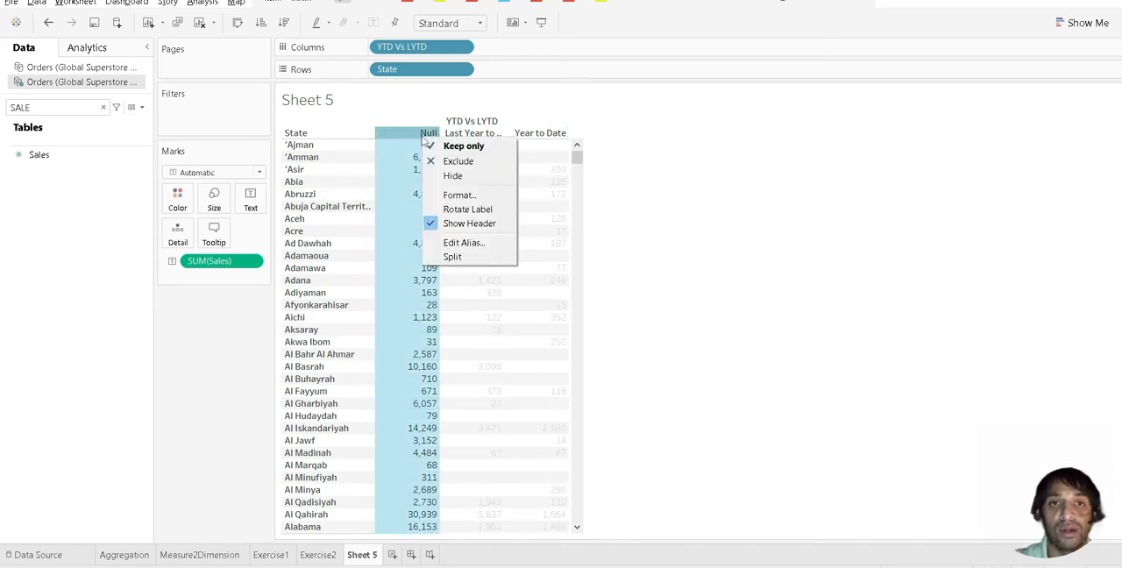
left_click(450, 162)
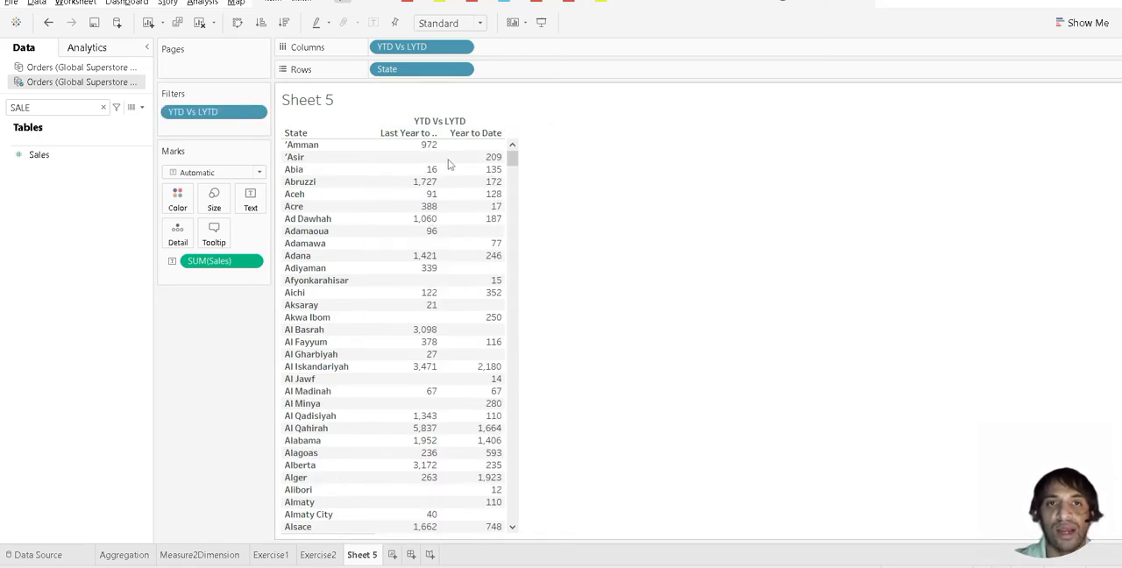
Step: Apply the Percent Difference quick table calculation to SUM(Sales)
mouse_move(437, 194)
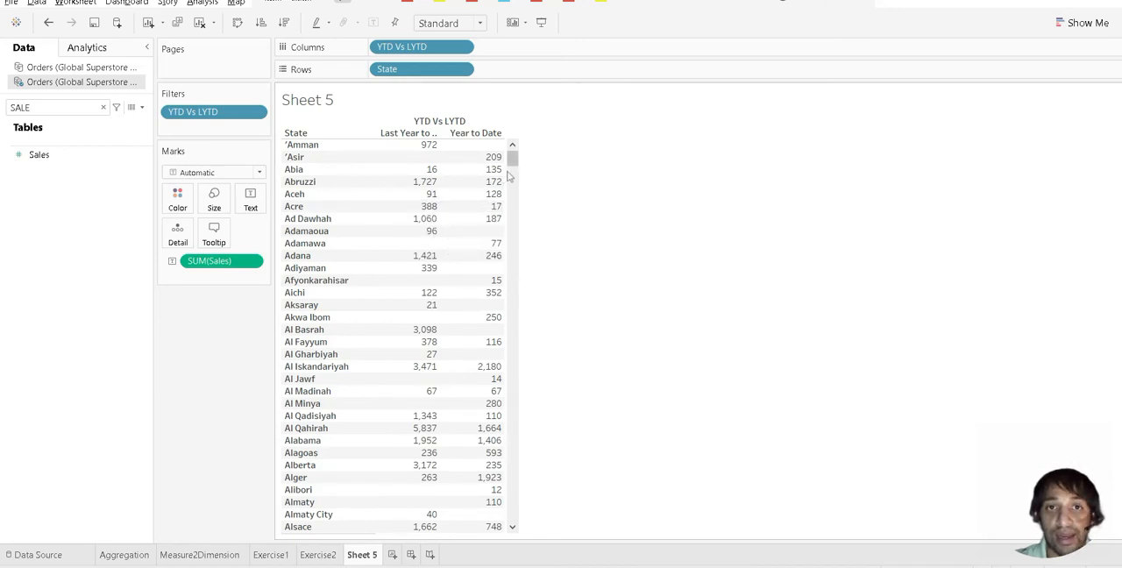
scroll(516, 177, "down", 10)
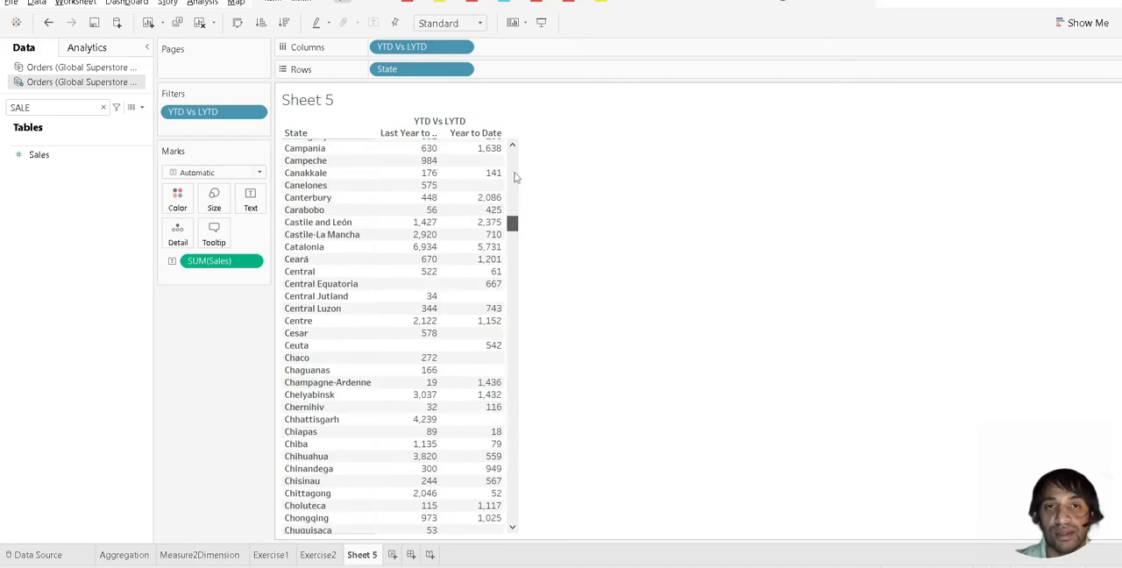
scroll(516, 178, "up", 10)
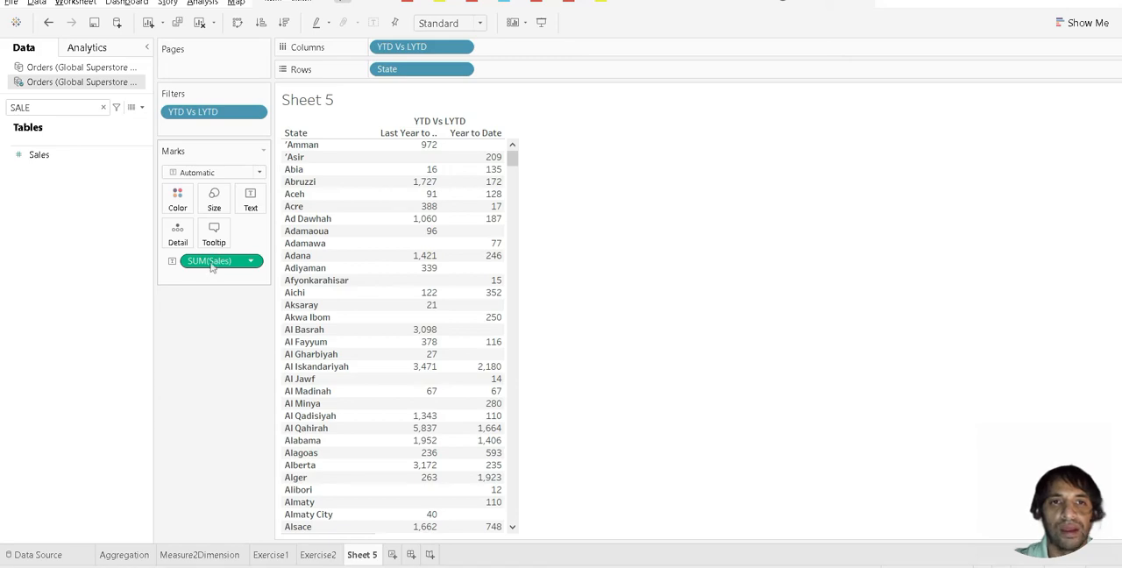
left_click(251, 264)
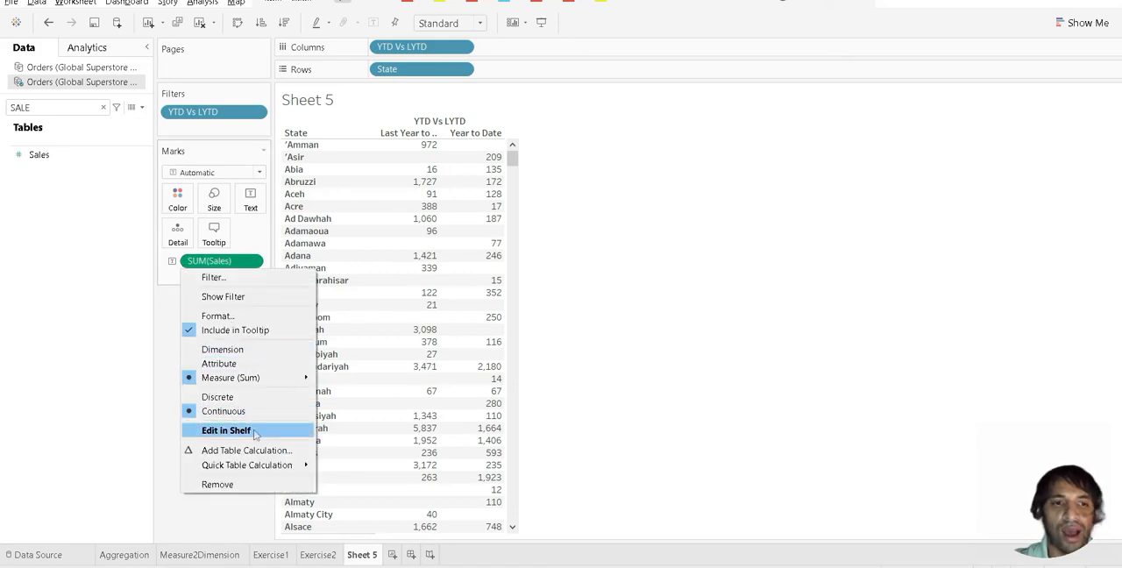
mouse_move(285, 468)
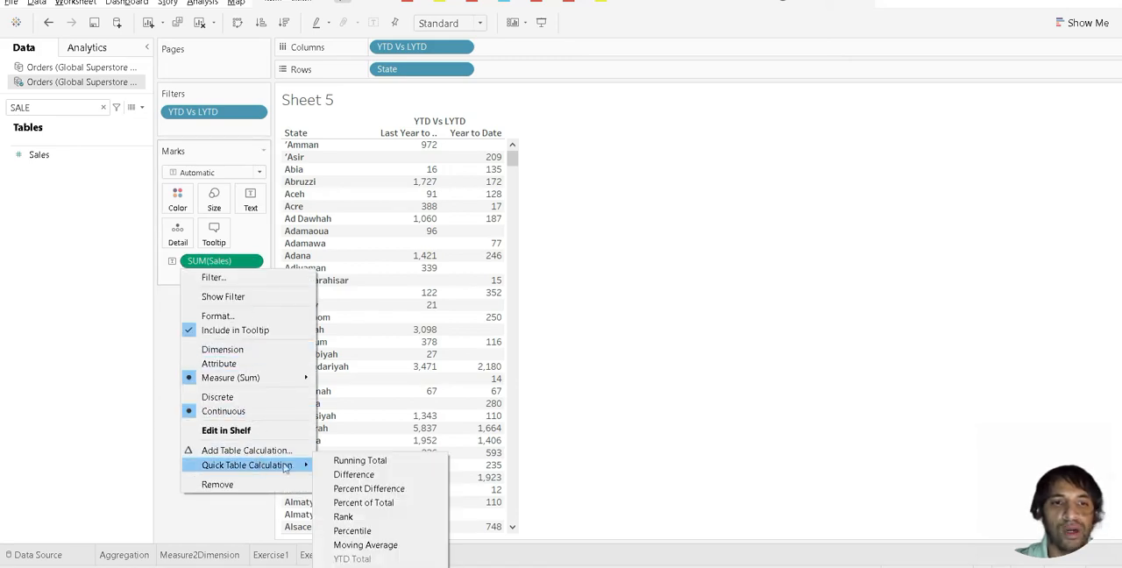
left_click(356, 489)
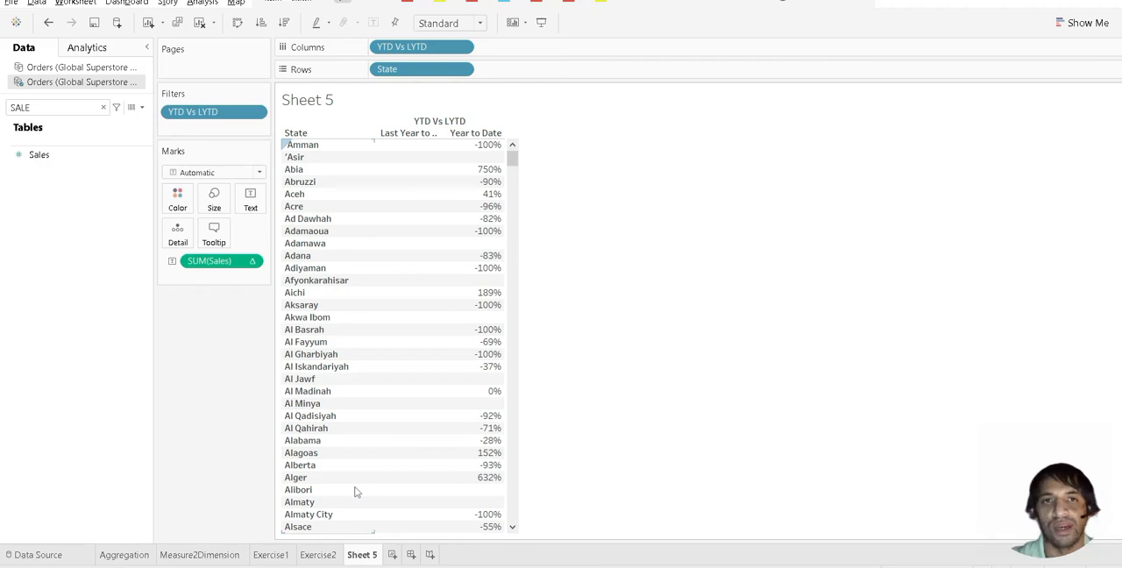
Step: Filter the SUM(Sales) percent difference to keep only non-null values
left_click(252, 261)
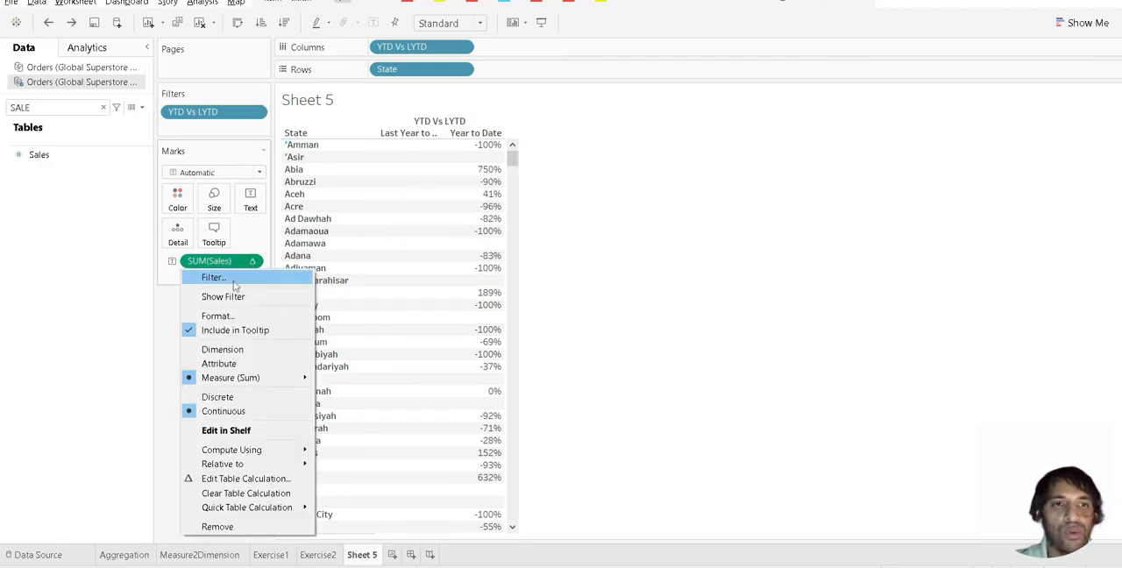
left_click(214, 277)
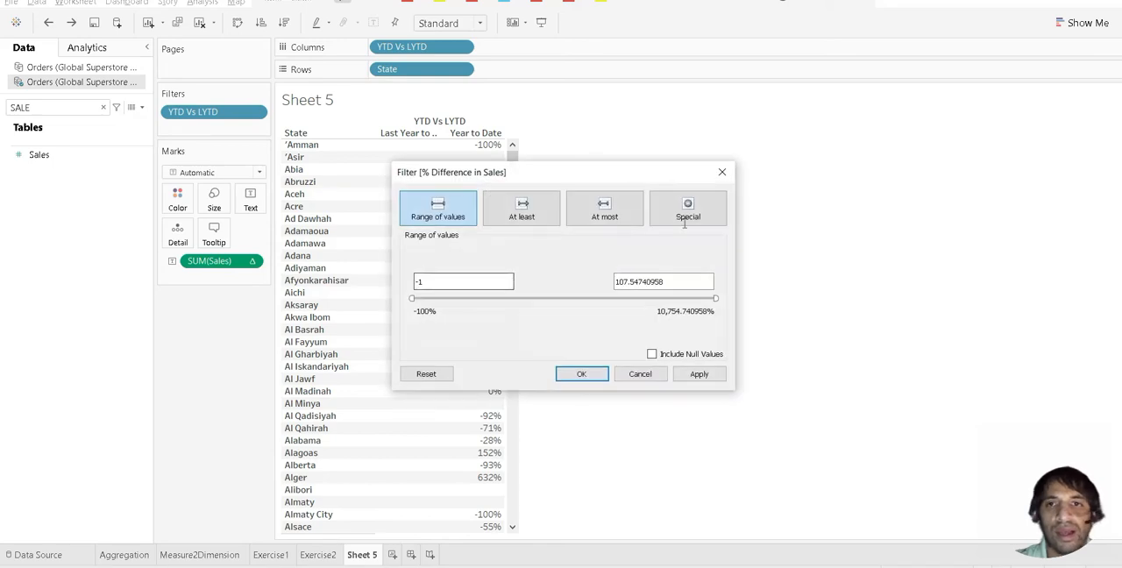
left_click(684, 221)
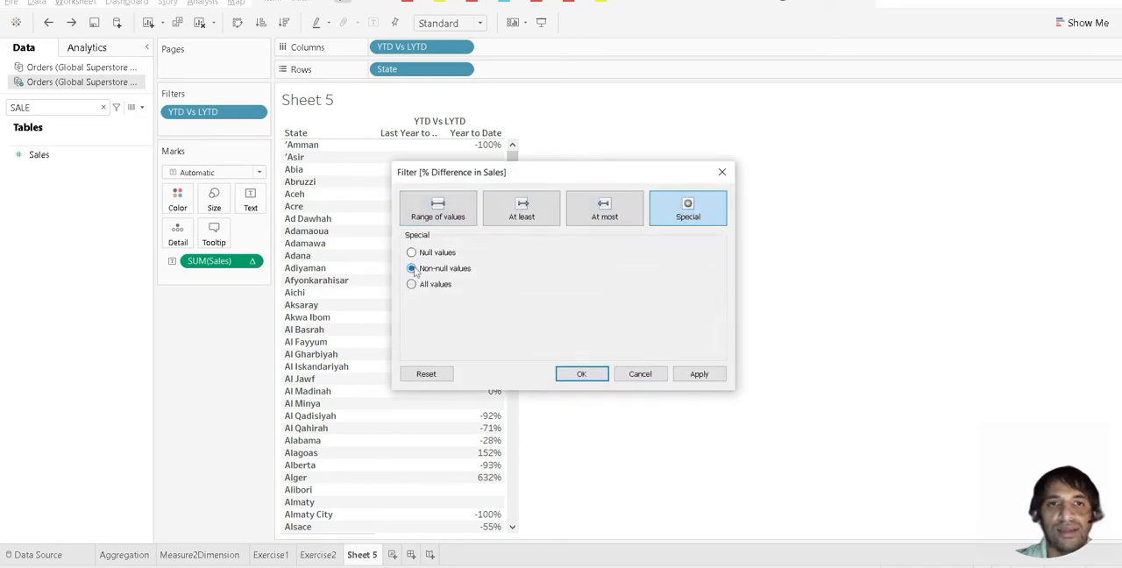
left_click(700, 375)
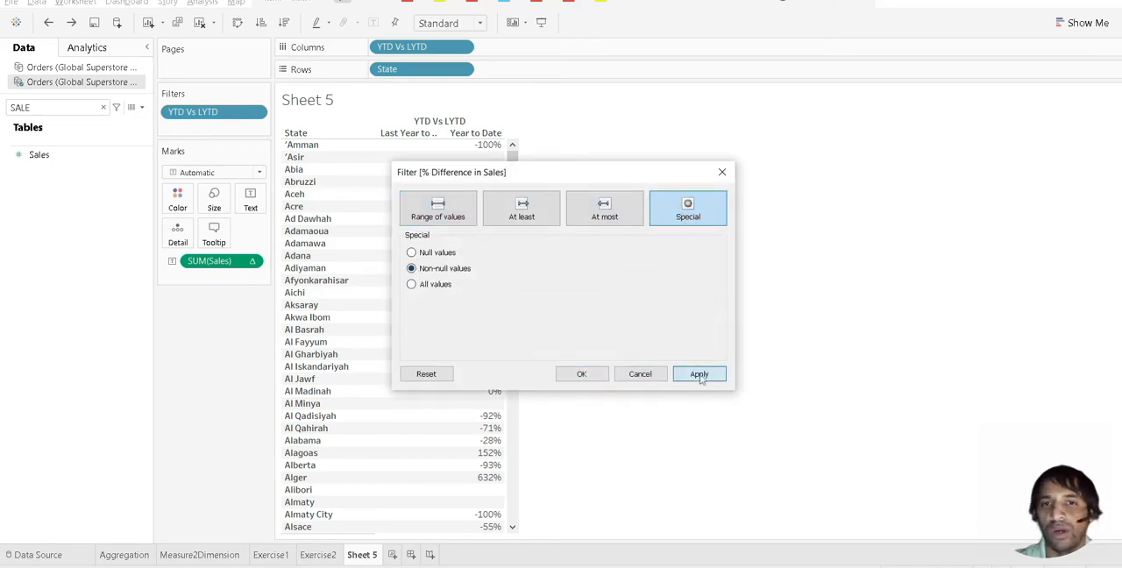
left_click(581, 375)
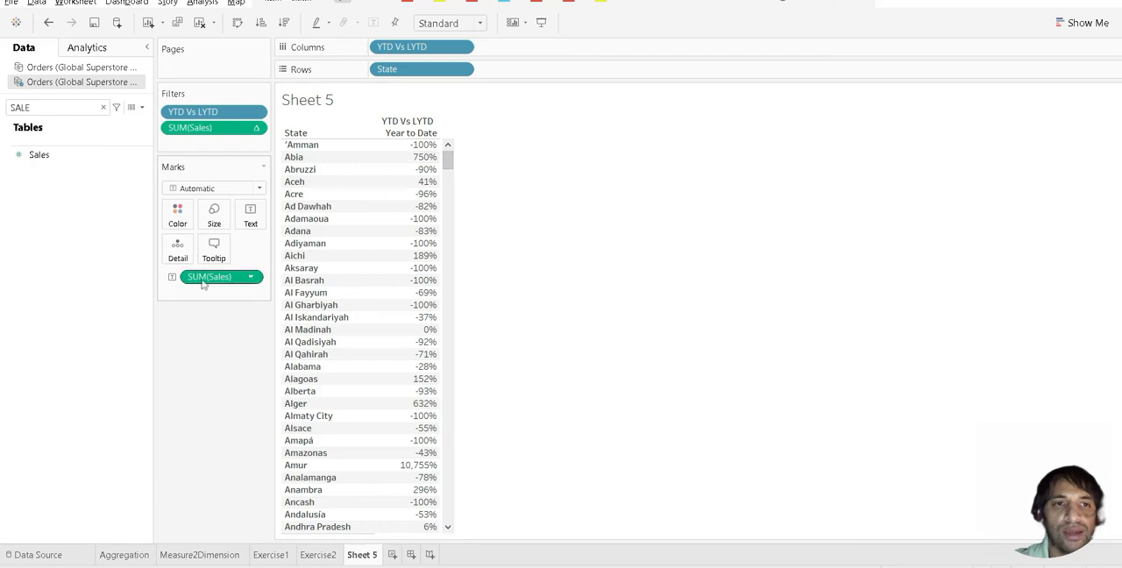
Step: Move the SUM(Sales) percent difference onto Columns after YTD Vs LYTD to chart it as bars, and clear the field search
left_click_drag(203, 283, 514, 54)
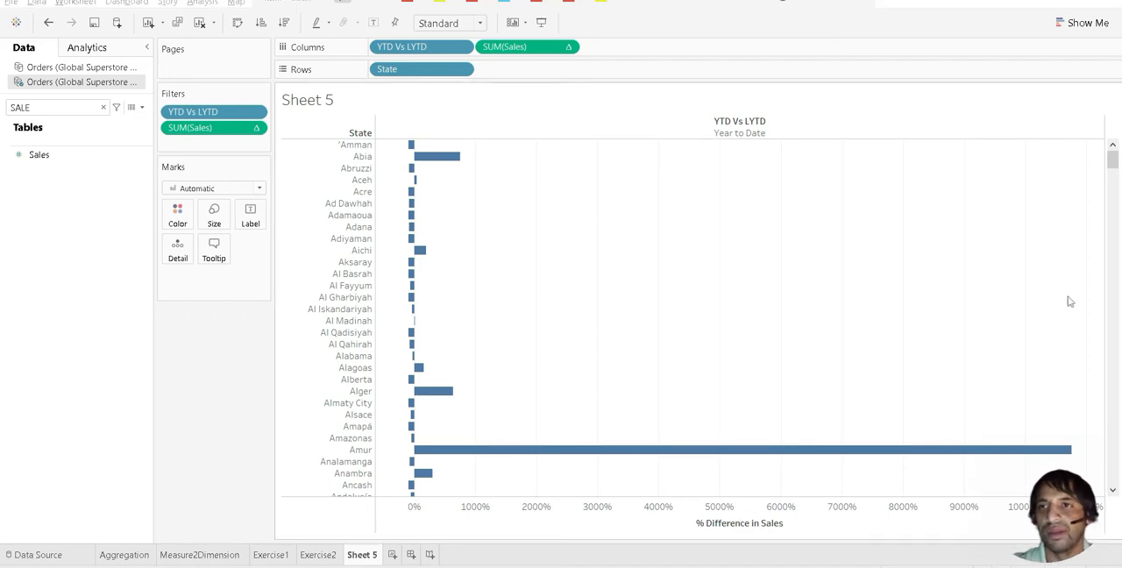
mouse_move(421, 158)
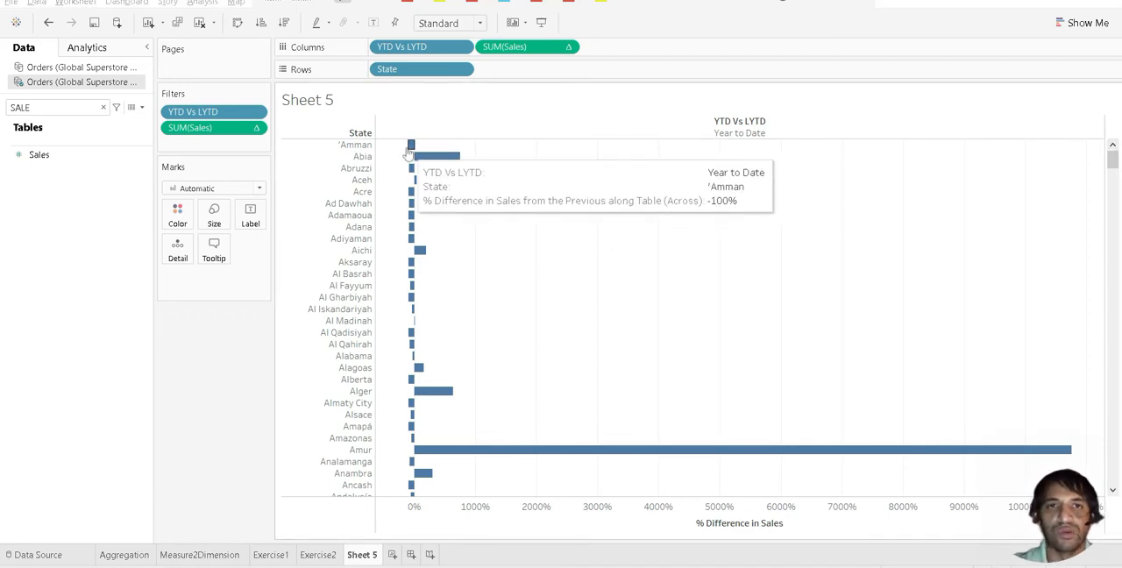
left_click(102, 107)
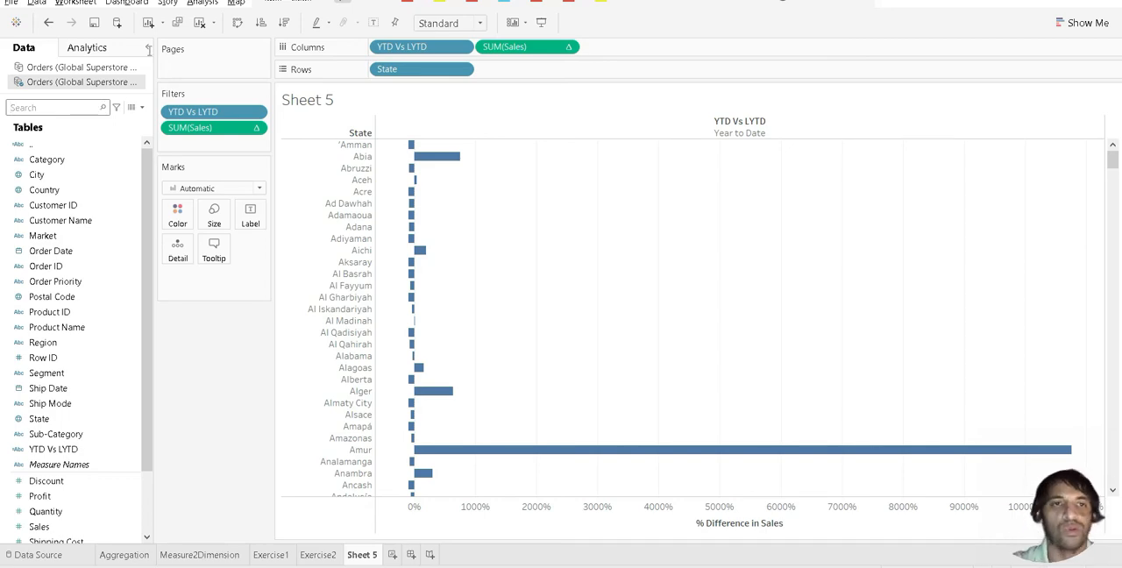
Step: Copy the full percent difference formula behind SUM(Sales) on Columns, leaving the original unchanged
double_click(228, 132)
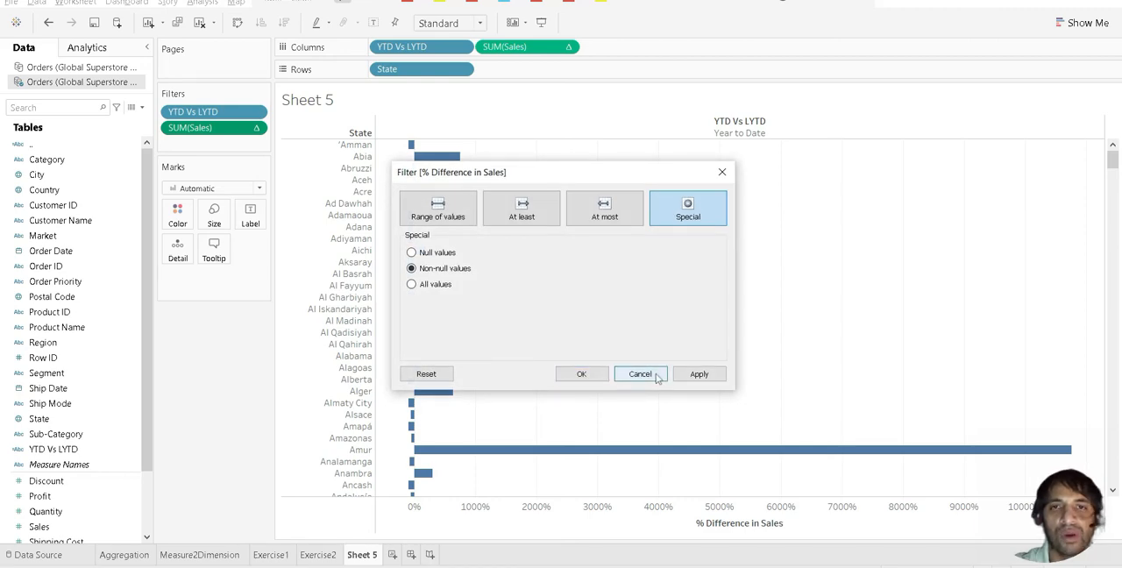
left_click(641, 374)
double_click(531, 47)
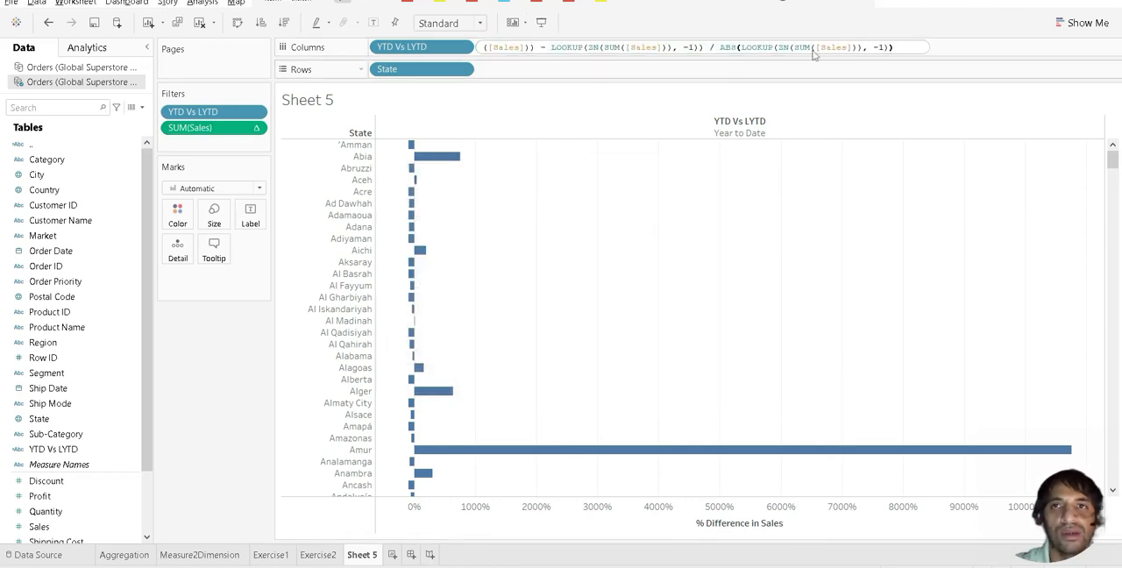
left_click_drag(903, 47, 467, 6)
key("ctrl+c")
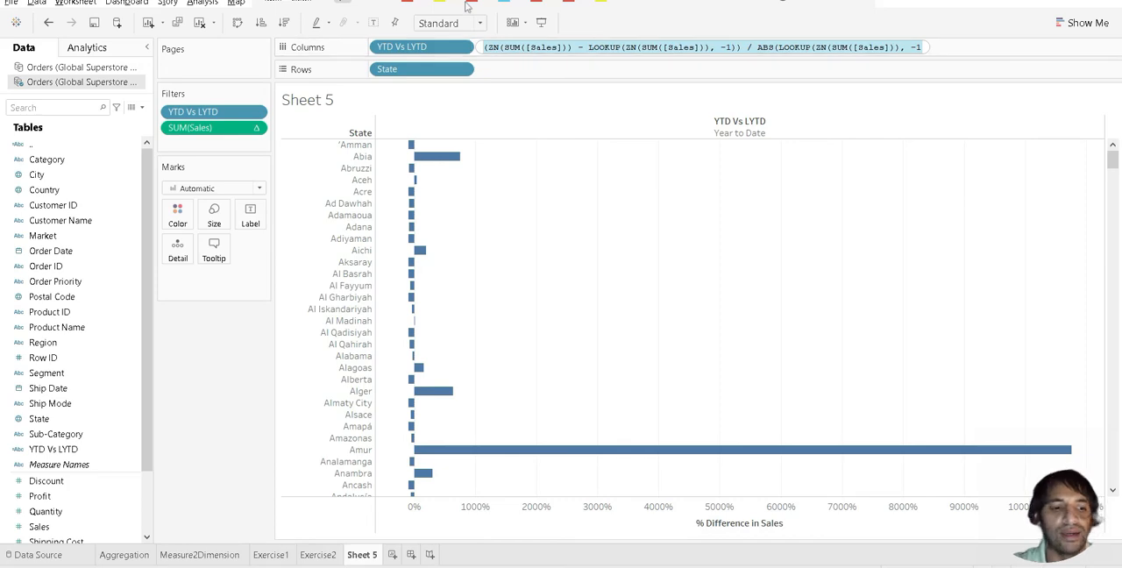
left_click(549, 124)
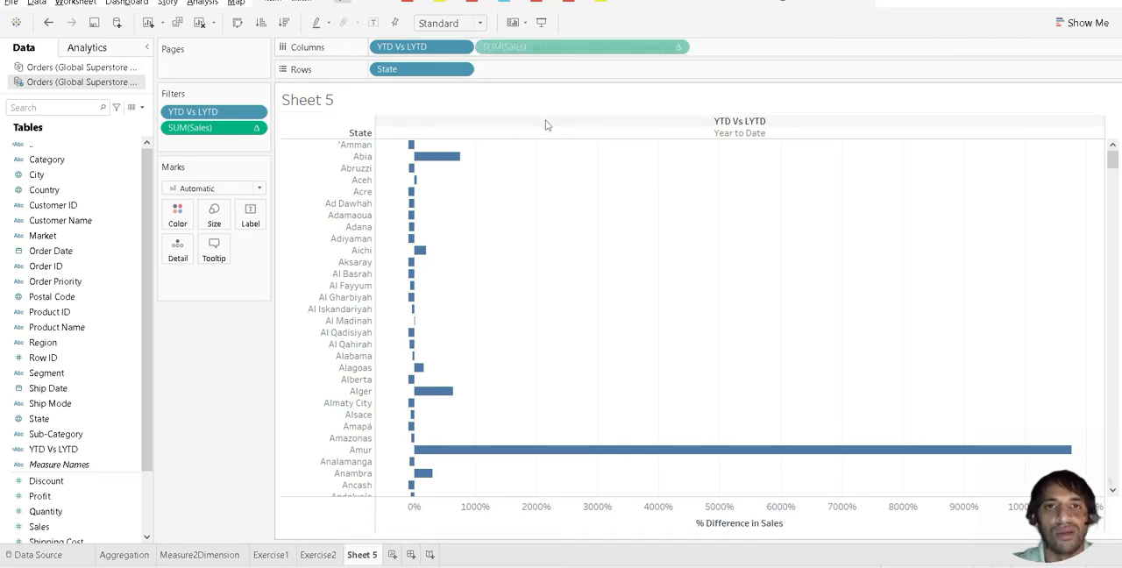
Step: Create a calculated field containing the copied formula (ZN(SUM([Sales])) - LOOKUP(ZN(SUM([Sales])), -1)) / ABS(LOOKUP(ZN(SUM([Sales])), -1))
right_click(72, 178)
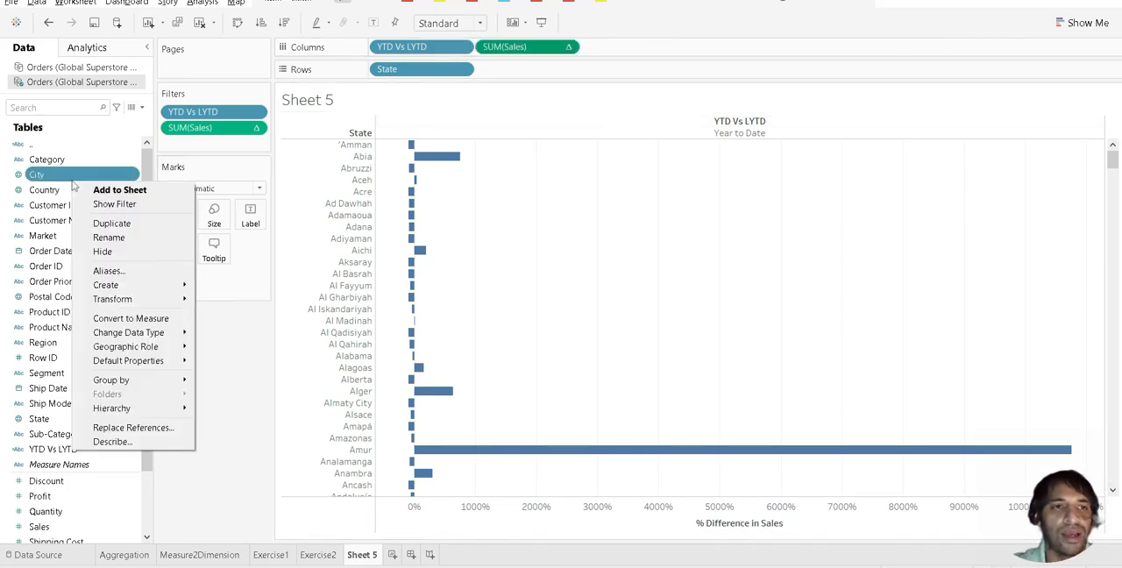
left_click(142, 107)
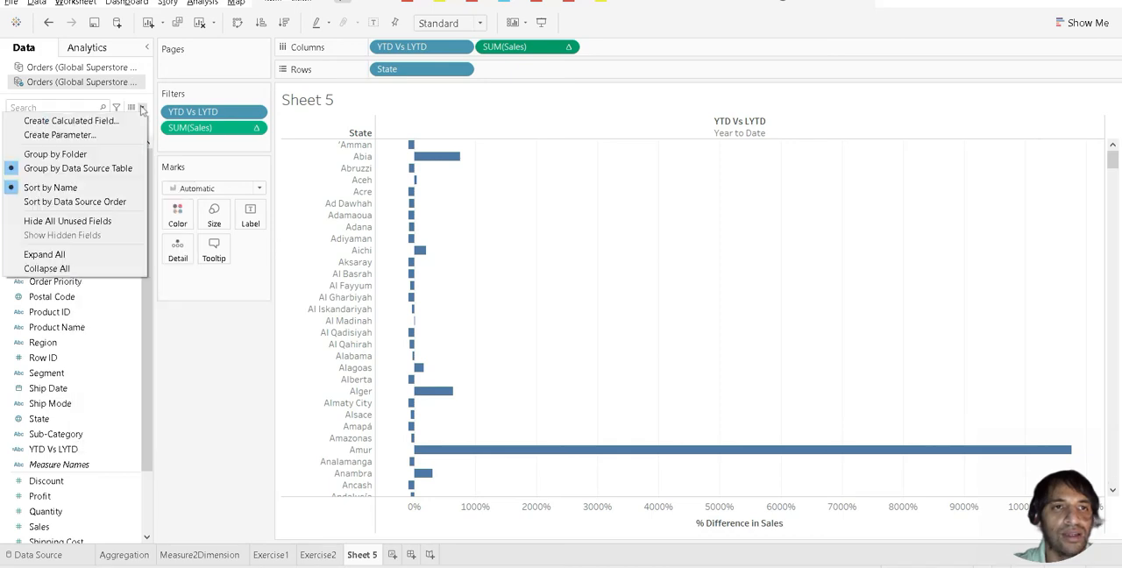
left_click(70, 121)
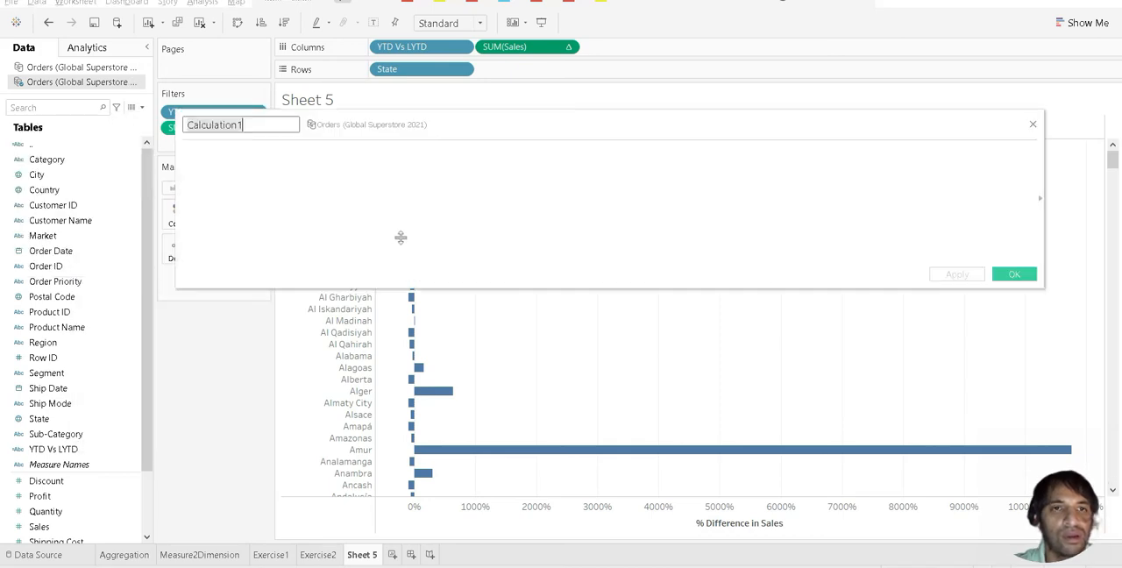
key("ctrl+v")
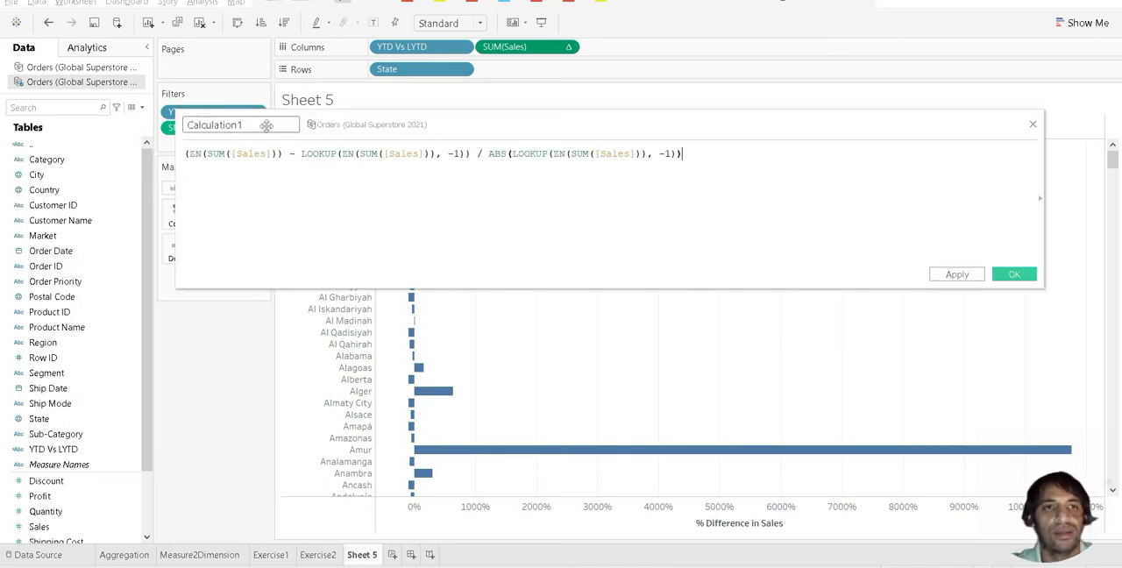
Step: Name the calculated field Color Code %Diff and save it with its default table calculation set to Automatic
left_click_drag(263, 125, 162, 124)
type("Col")
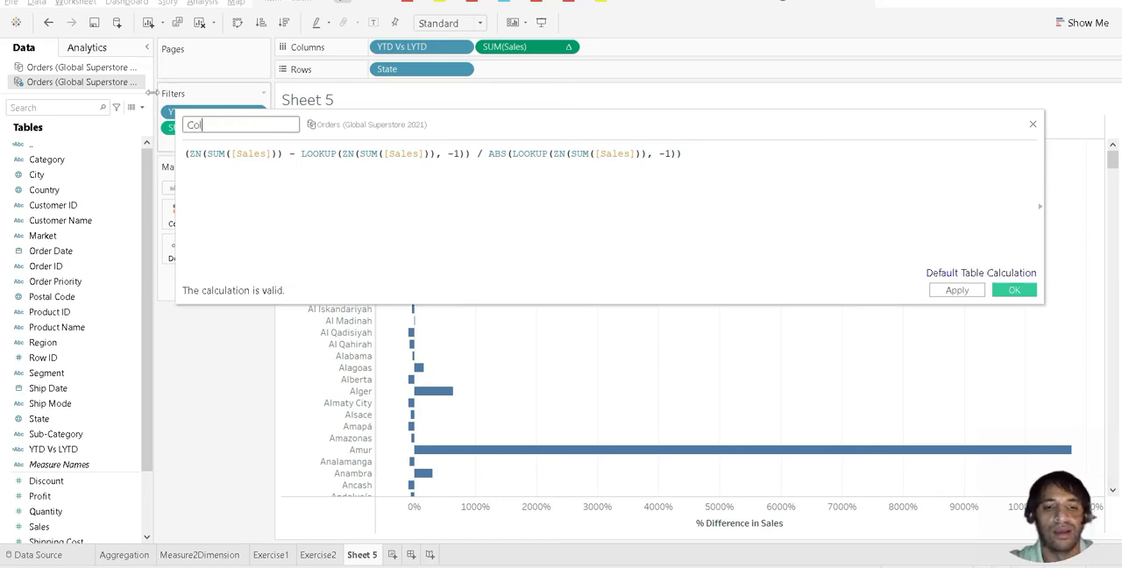
type("or Code")
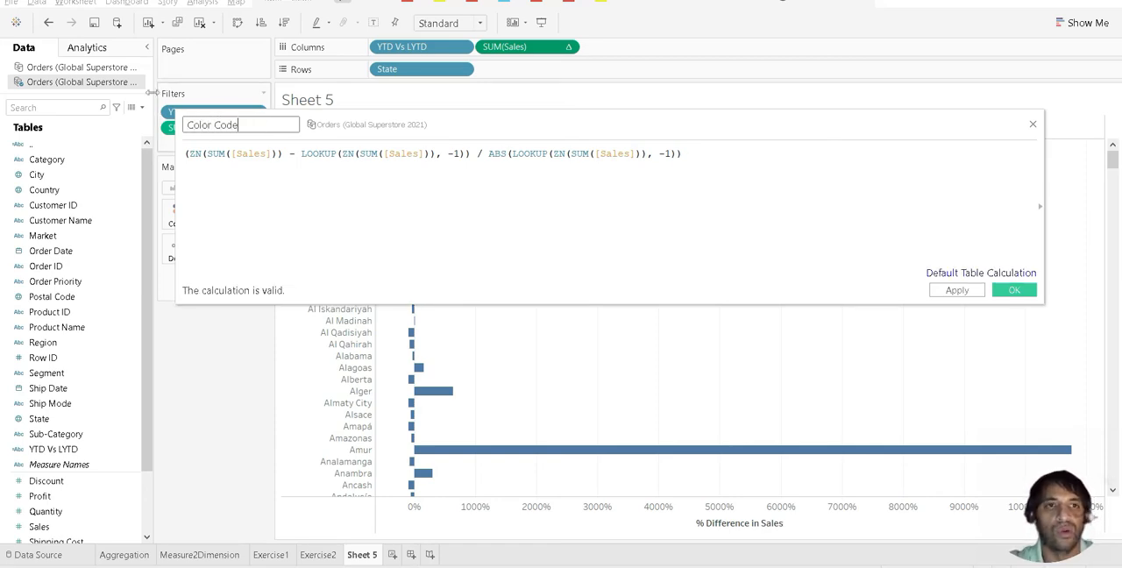
type(" %Diff")
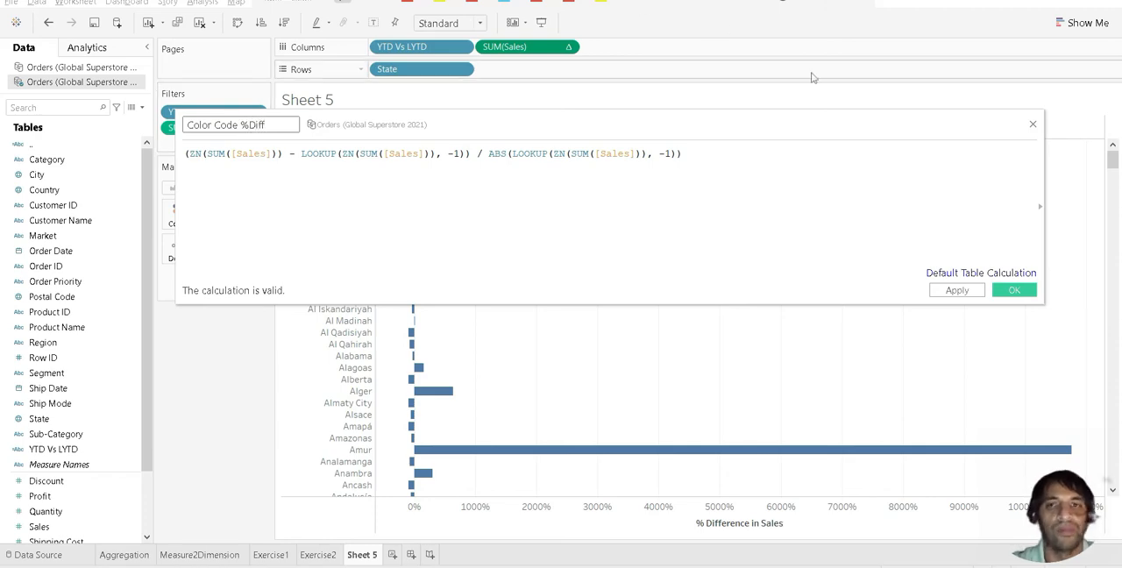
left_click(965, 290)
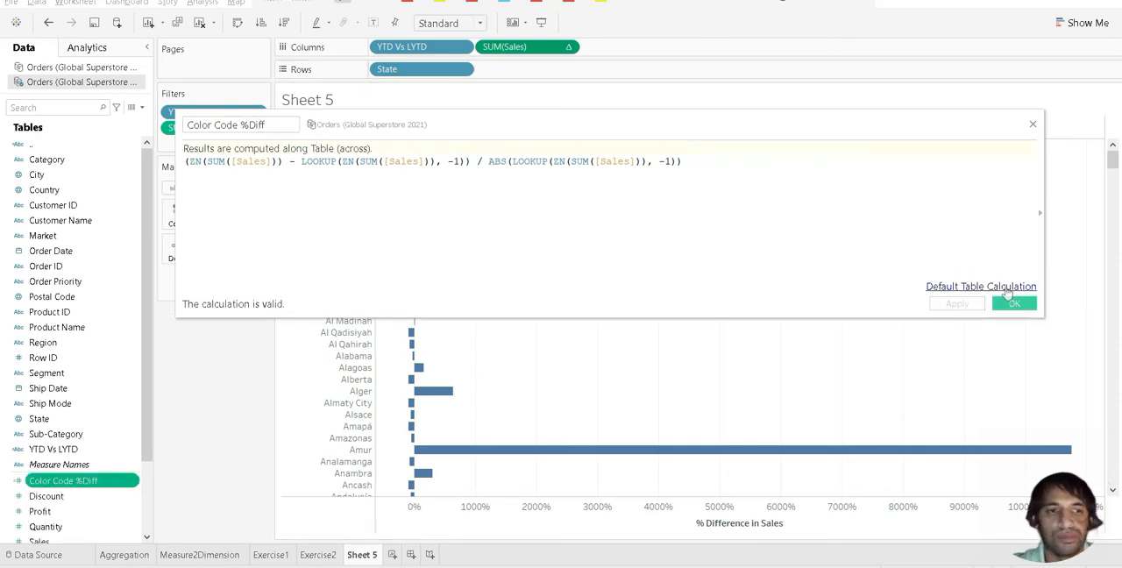
left_click(1008, 290)
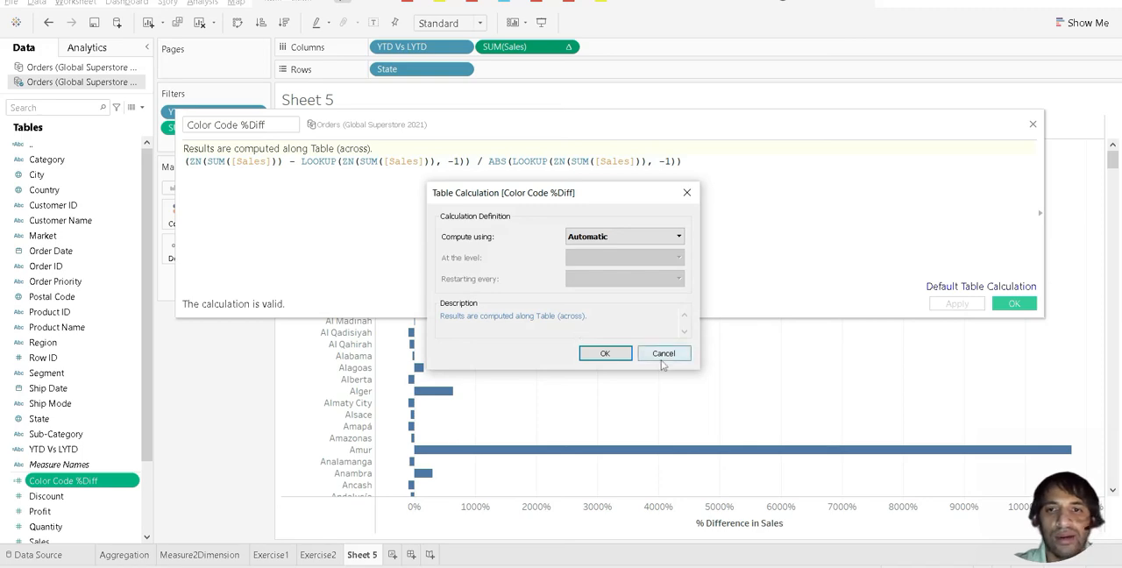
left_click(605, 354)
left_click(1015, 305)
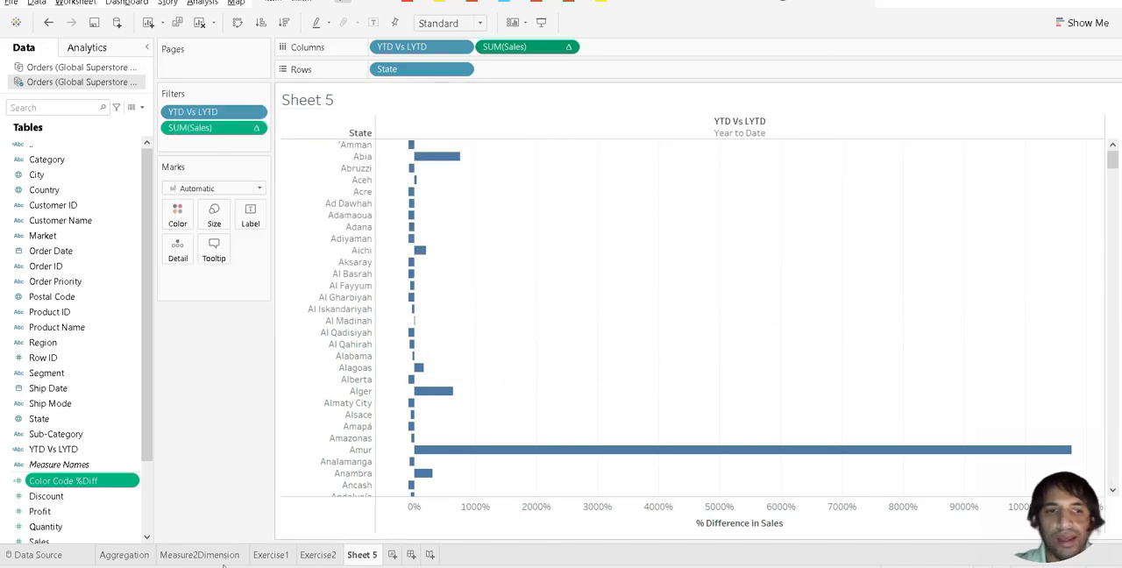
Step: Color the bars by Color Code %Diff and compute it using Table (across)
left_click_drag(88, 483, 178, 216)
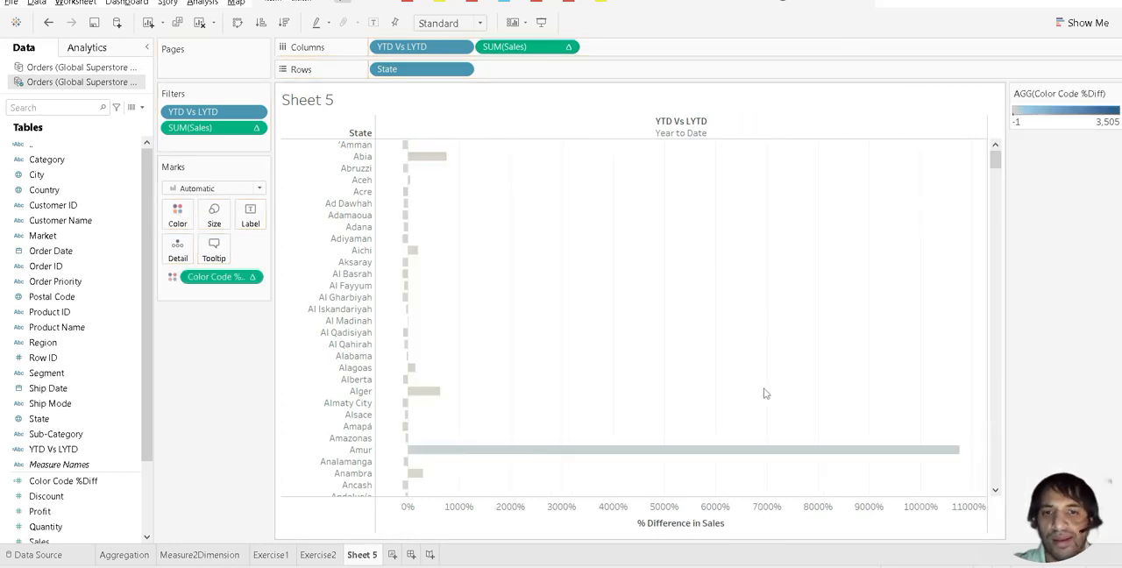
scroll(772, 379, "down", 10)
scroll(772, 379, "up", 10)
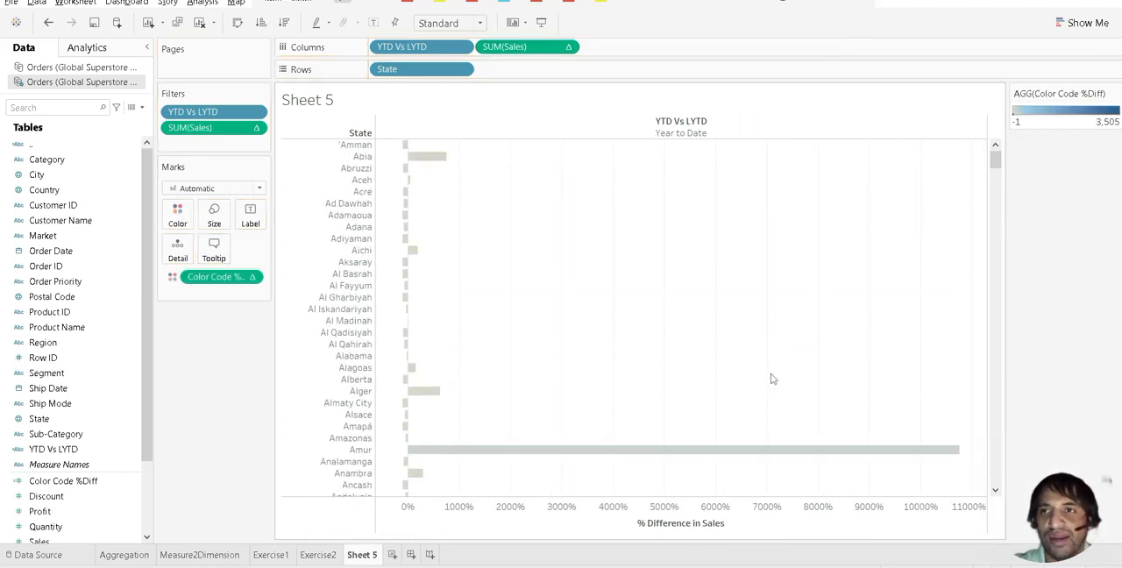
left_click(253, 277)
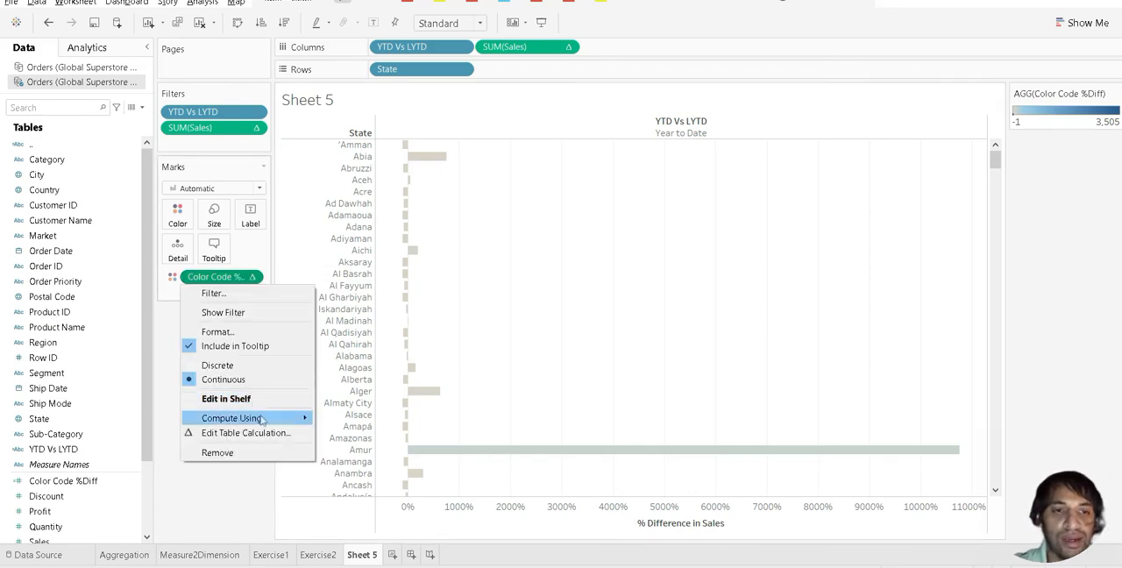
mouse_move(283, 419)
left_click(329, 418)
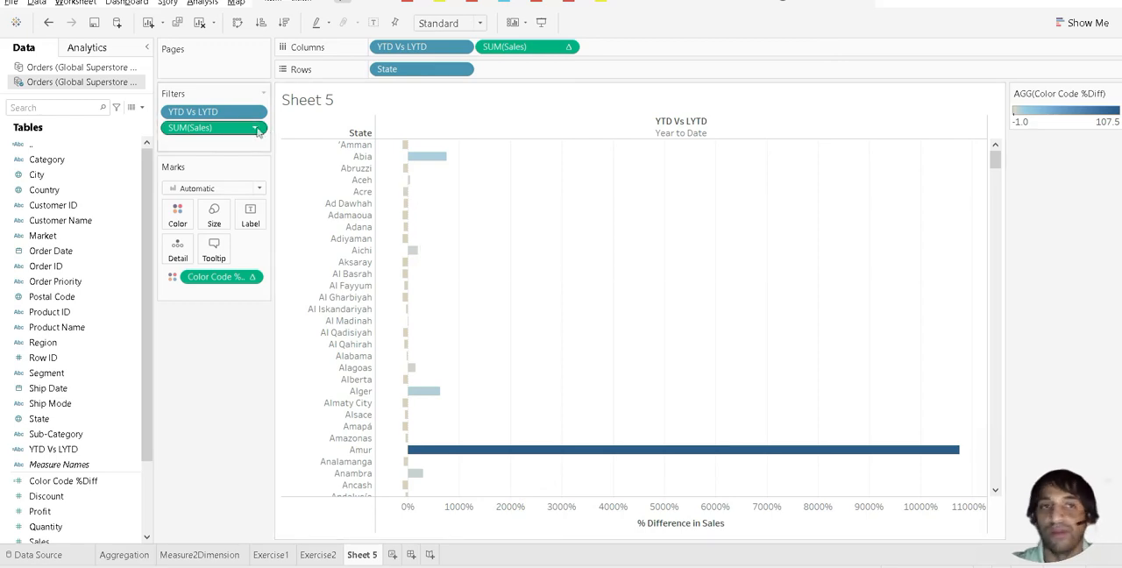
Step: Change the Color Code %Diff palette to stepped color with 2 steps
double_click(1056, 114)
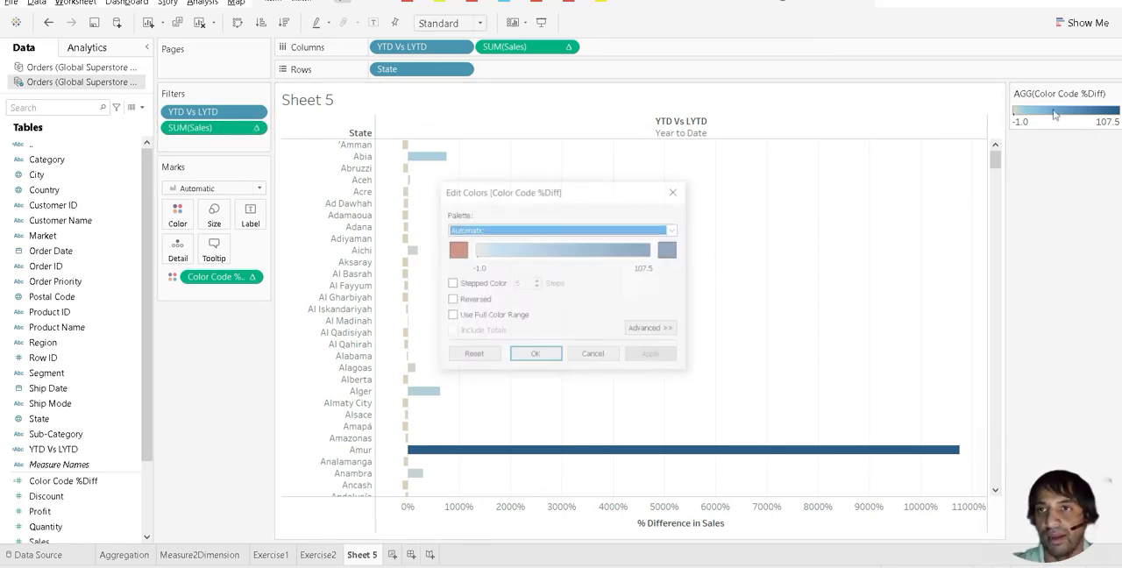
left_click(451, 283)
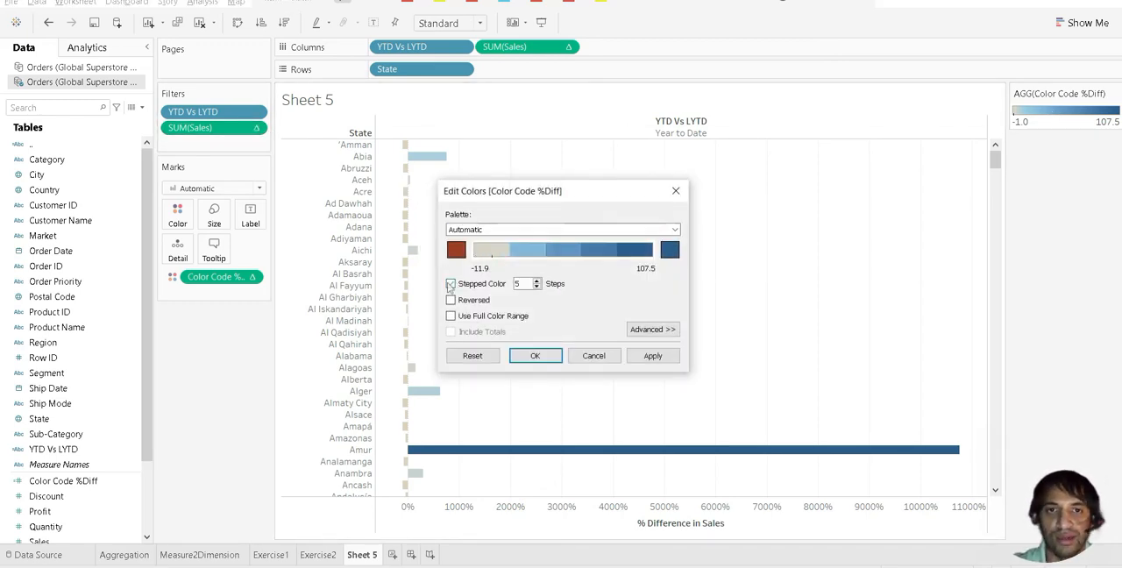
left_click(520, 283)
type("2")
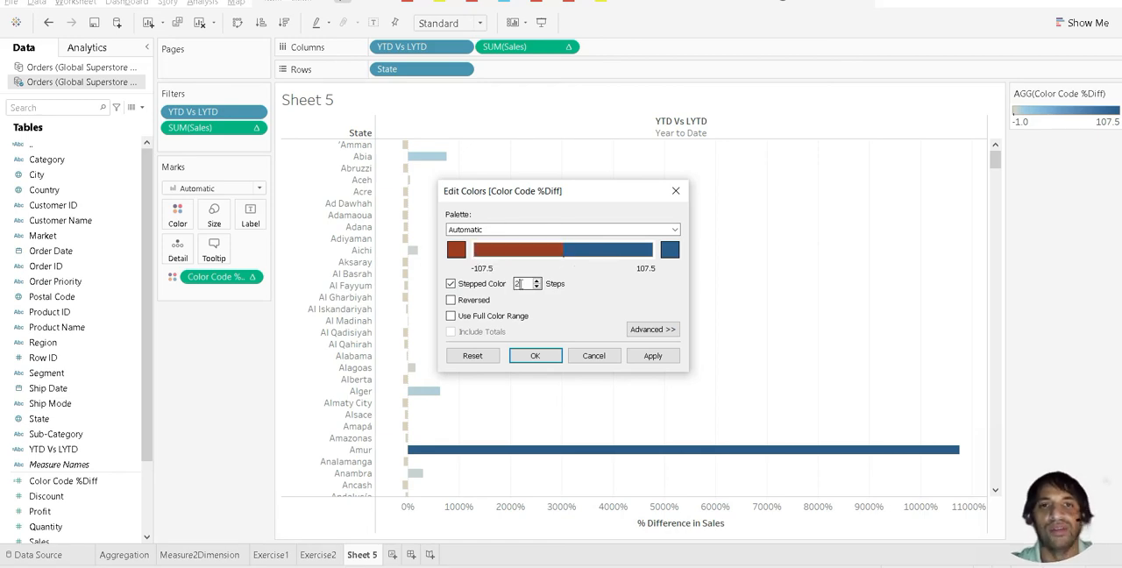
left_click(673, 356)
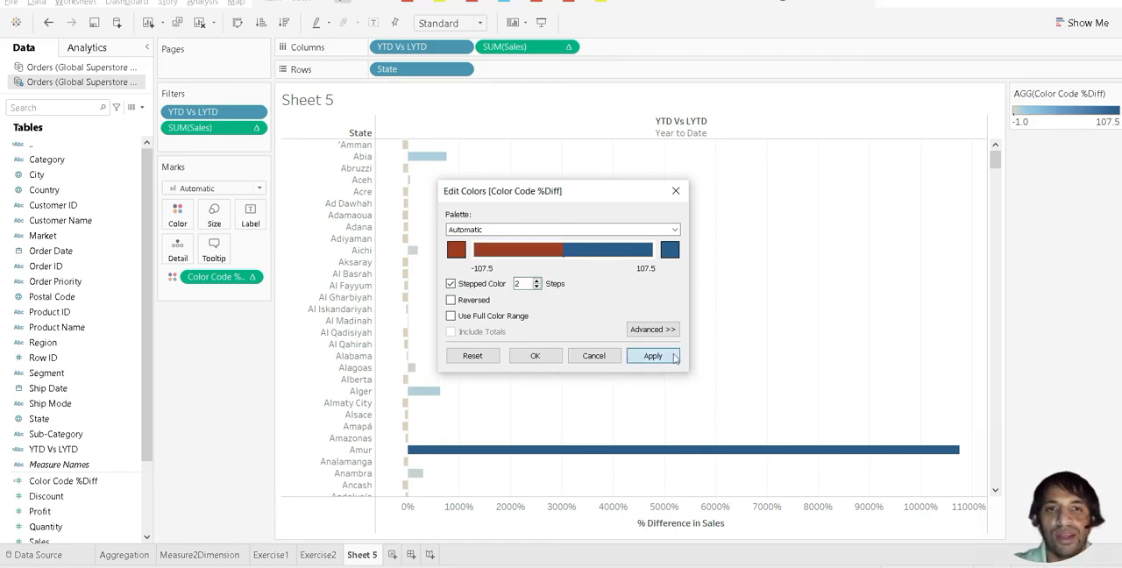
left_click(536, 356)
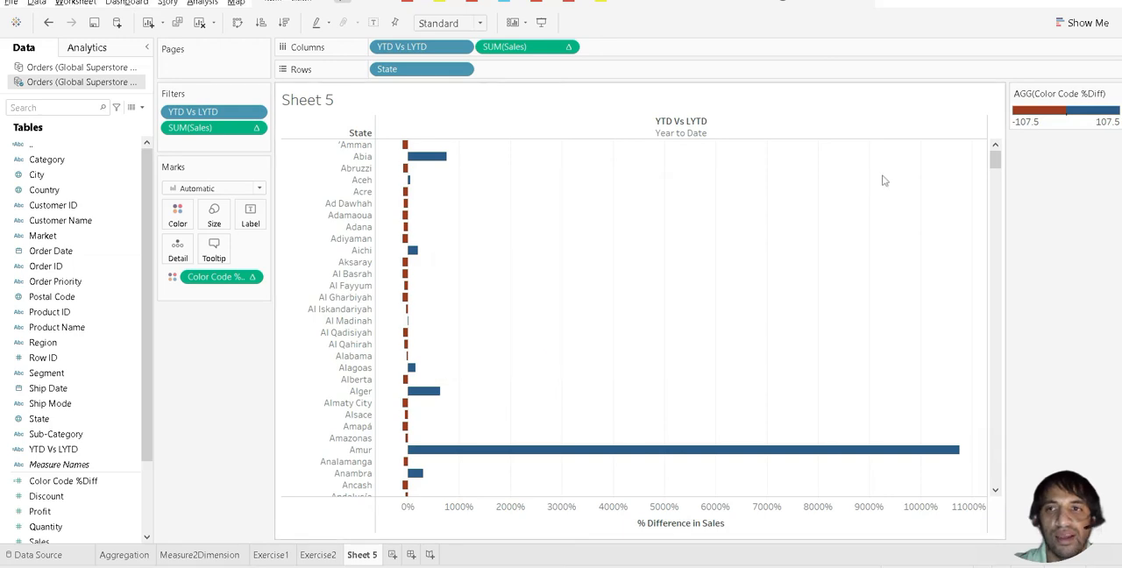
Step: Swap the rows and columns so the states run across a vertical bar chart
scroll(994, 171, "down", 5)
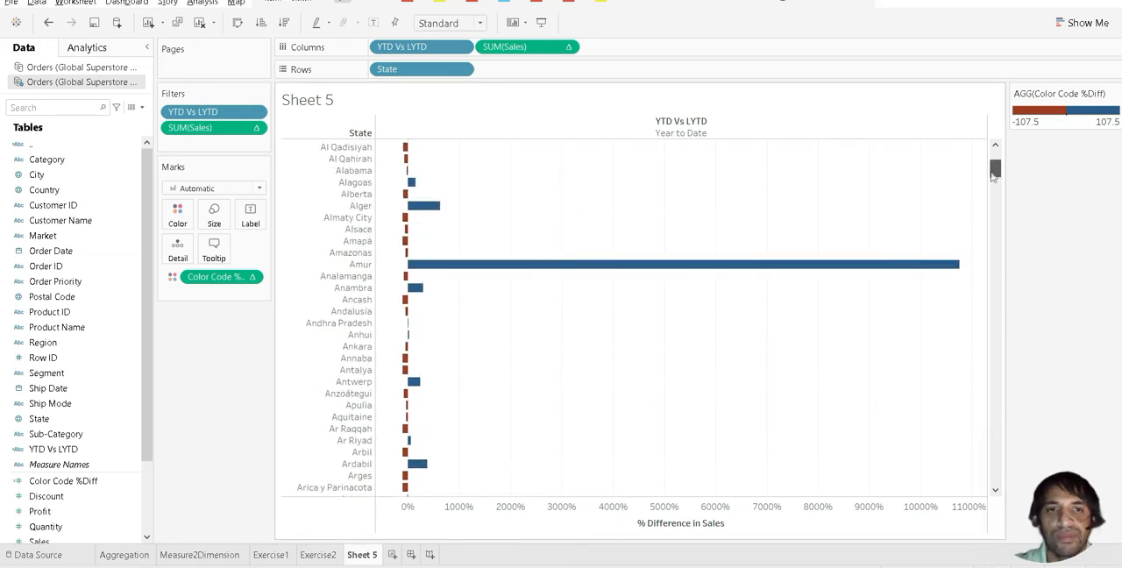
scroll(994, 171, "up", 5)
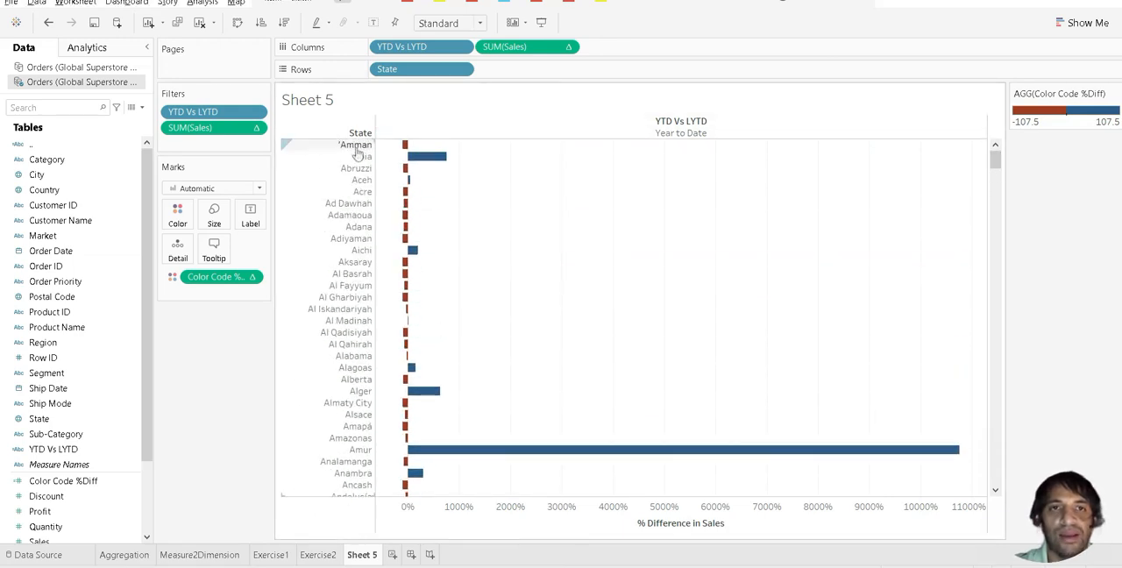
left_click(237, 22)
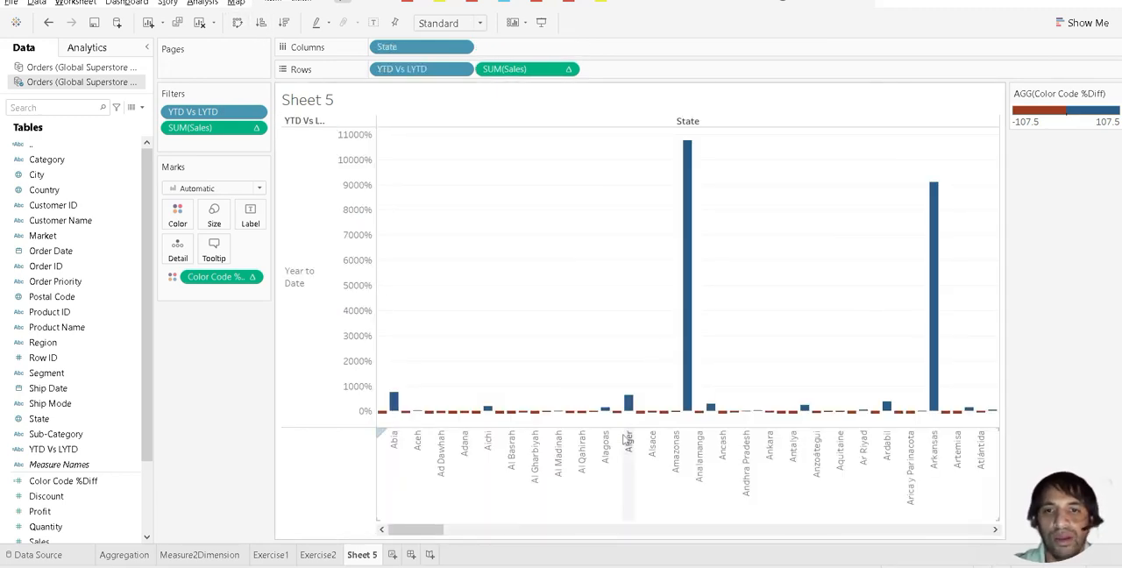
Step: Examine the percent difference details of individual state bars such as Amur, Alger, Abia and Analamanga
mouse_move(692, 299)
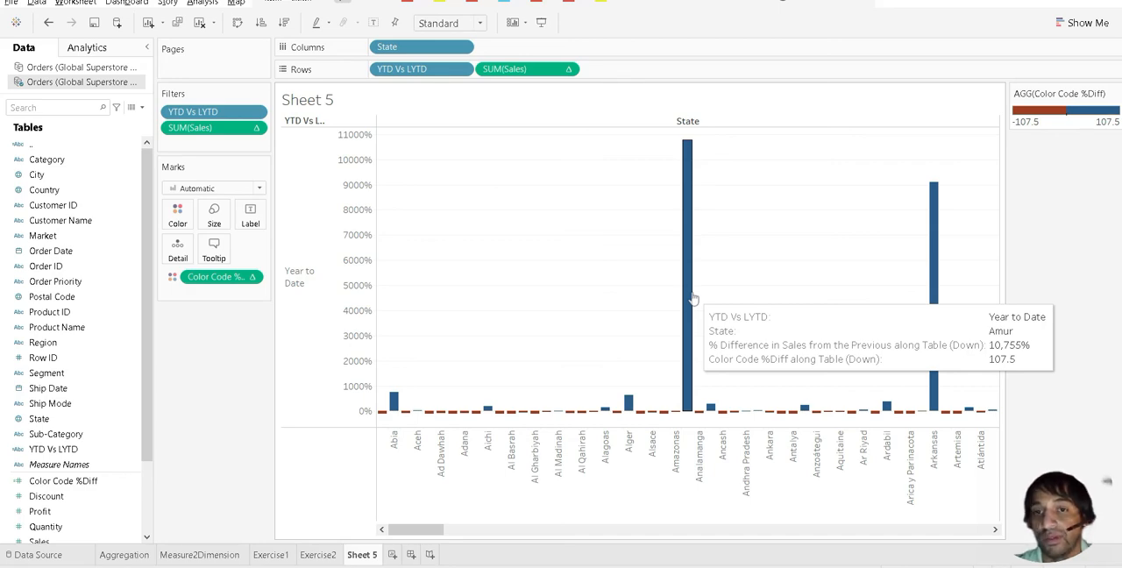
mouse_move(631, 409)
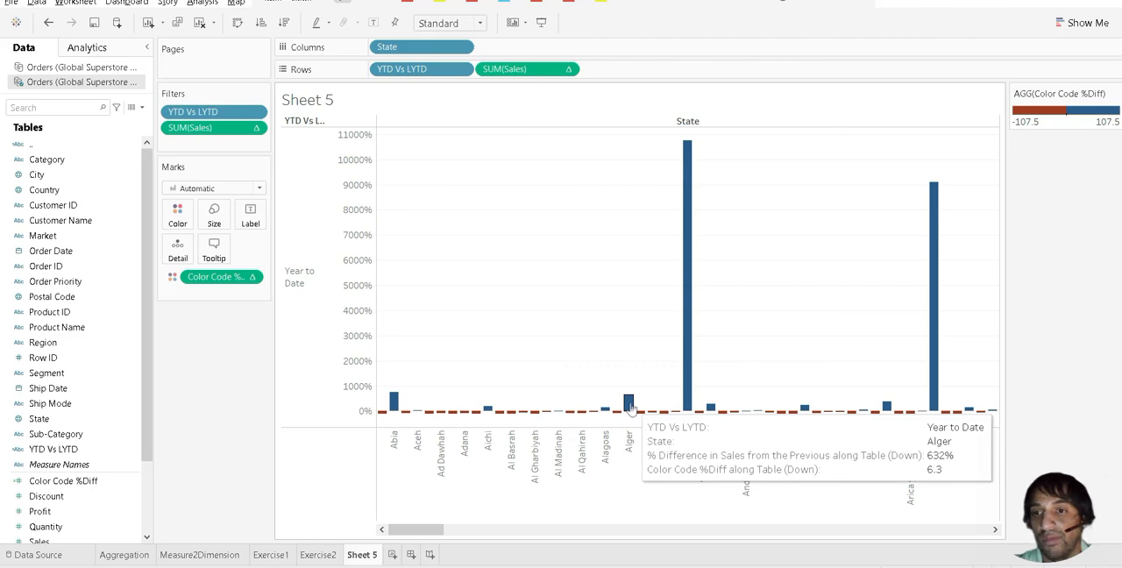
mouse_move(394, 402)
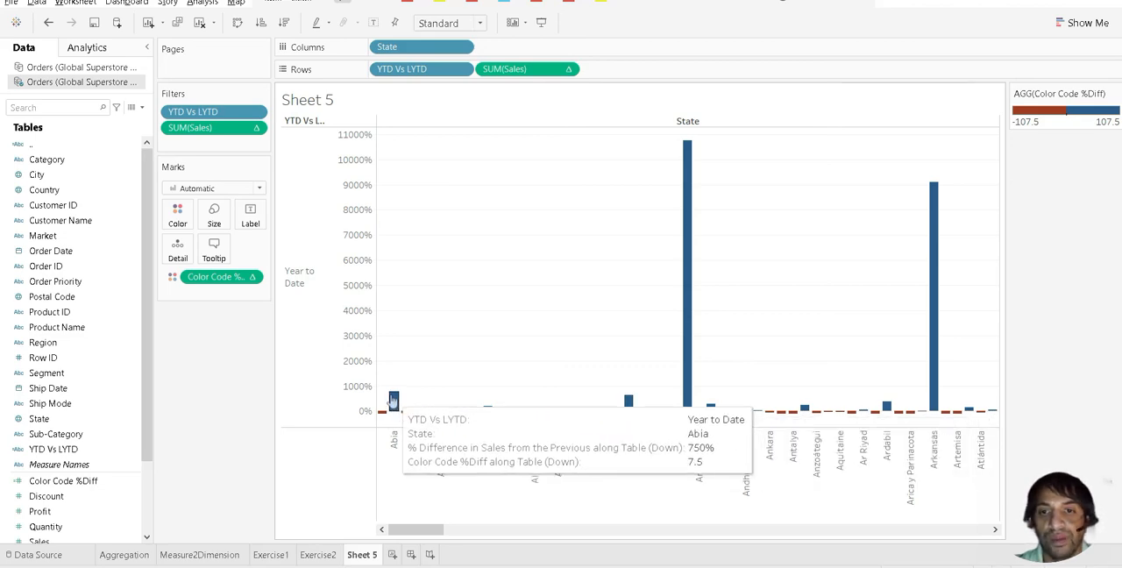
mouse_move(382, 420)
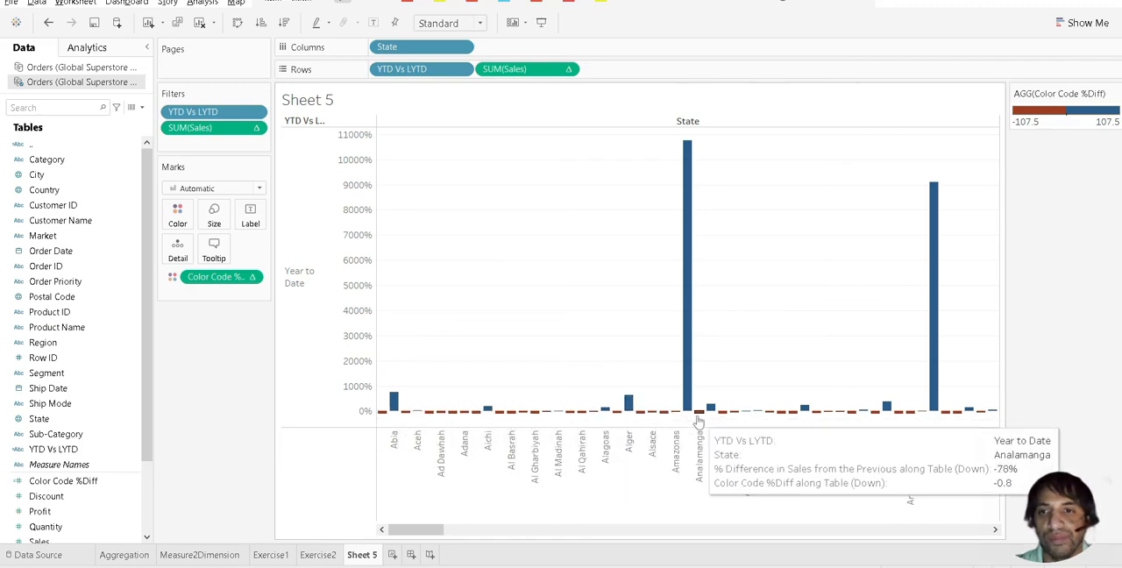
left_click_drag(401, 535, 368, 543)
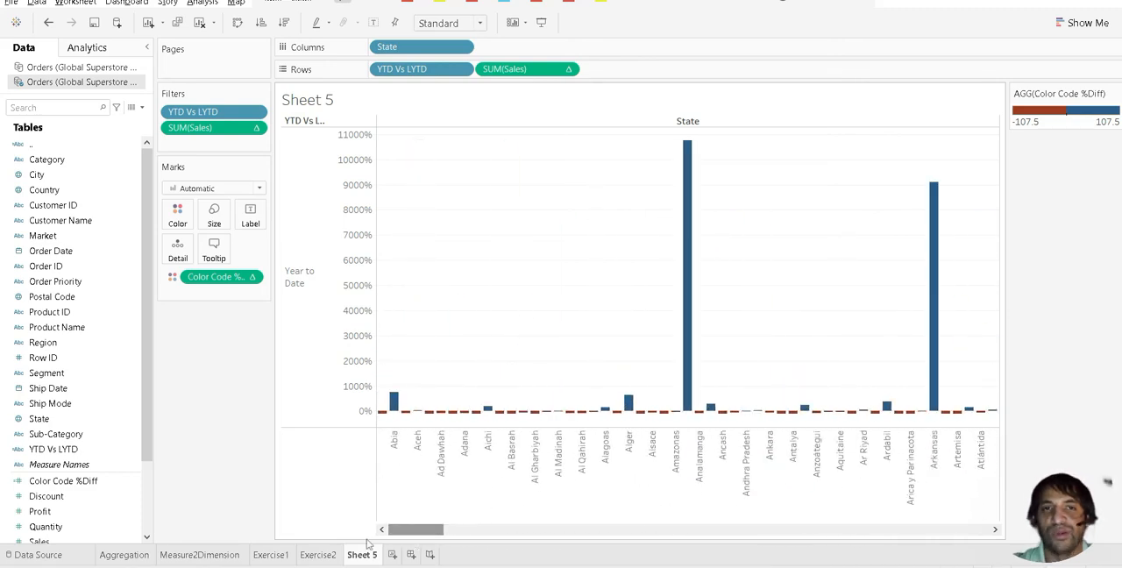